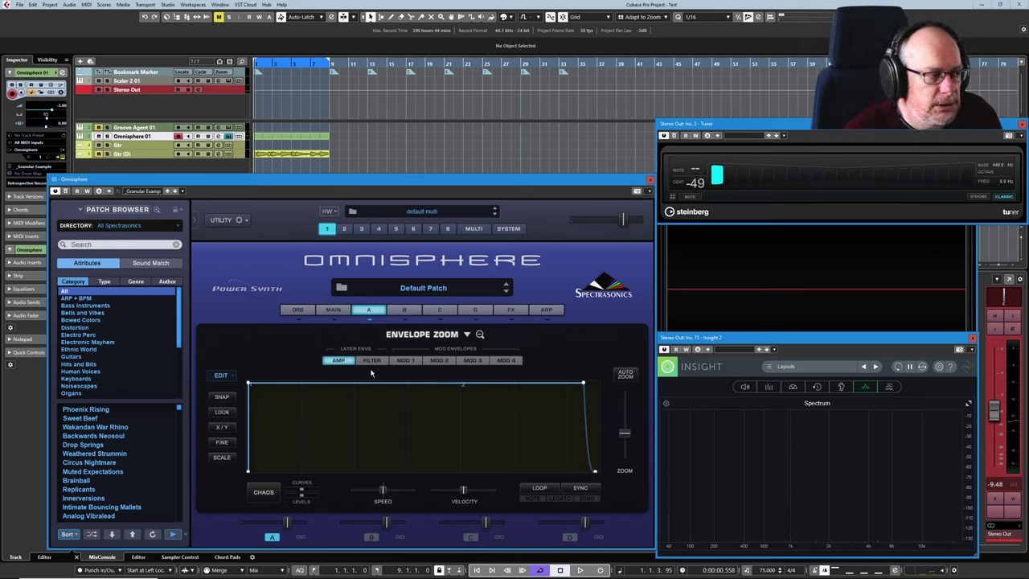
- Repeat the amp envelope shape and bend its first curve down into a dip
left_click(222, 376)
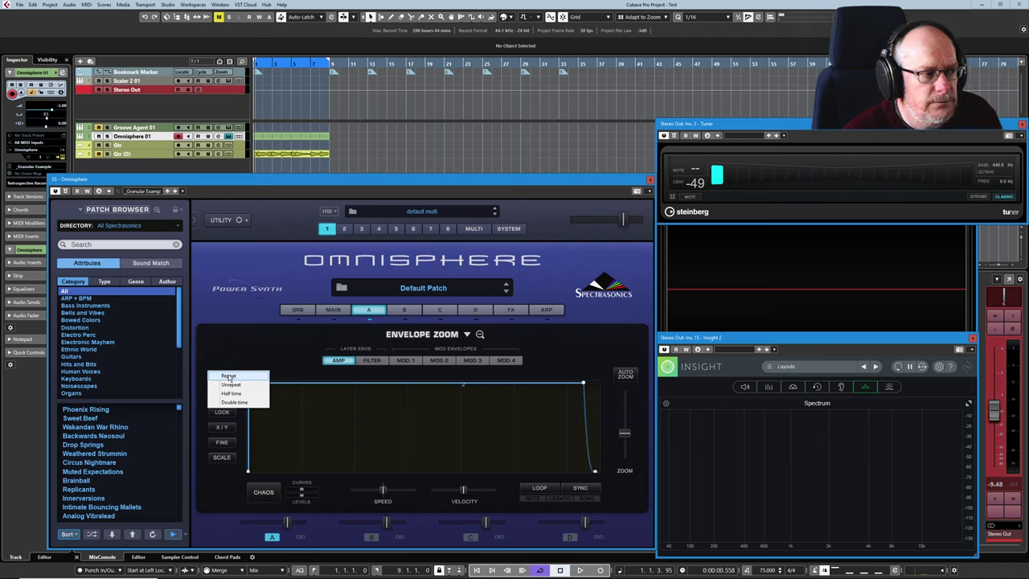
left_click(228, 377)
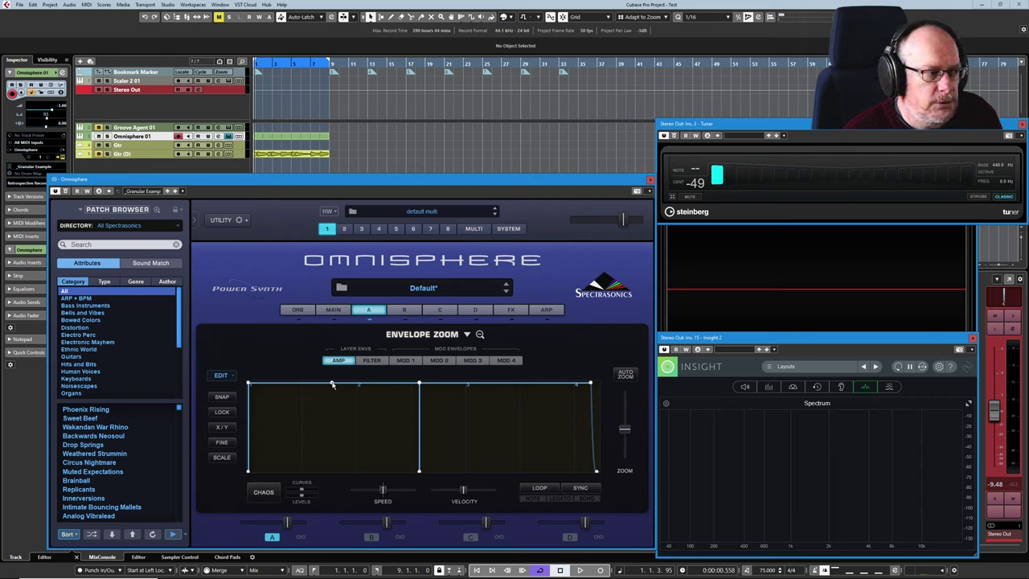
left_click_drag(332, 384, 333, 431)
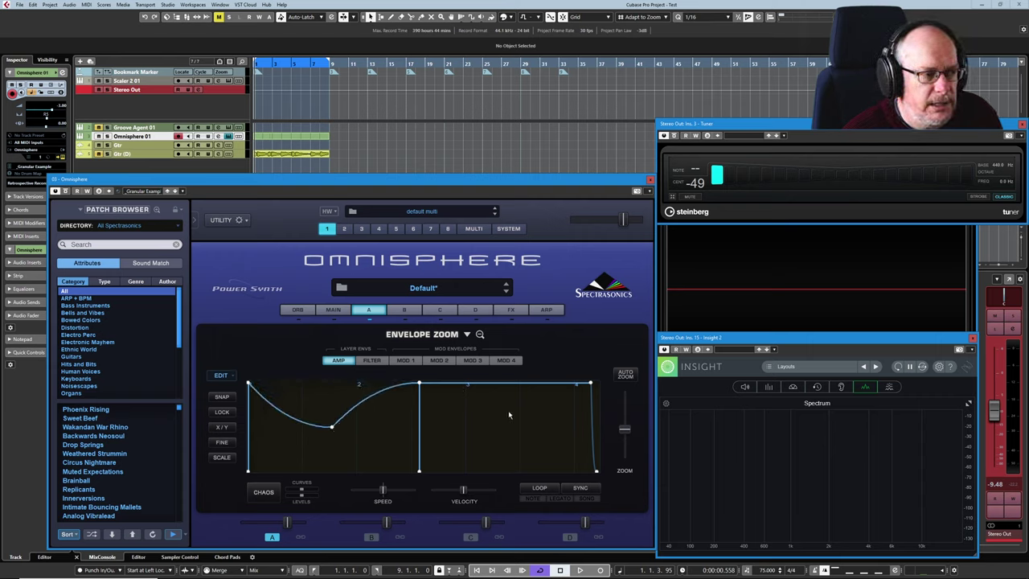
- Turn the third envelope segment into a Pulse and reshape it with a rising curve
right_click(508, 386)
left_click(531, 406)
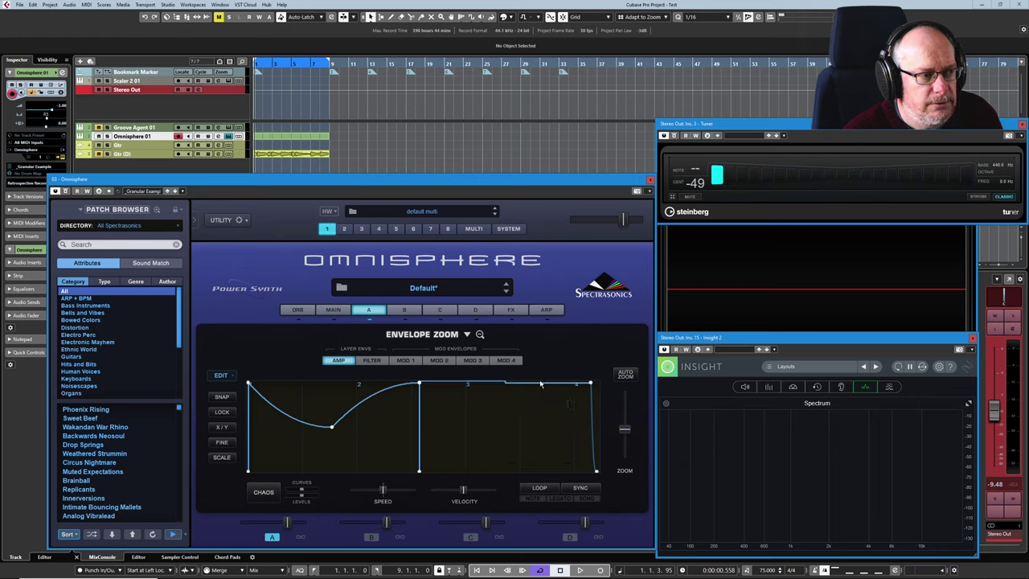
left_click_drag(424, 385, 564, 434)
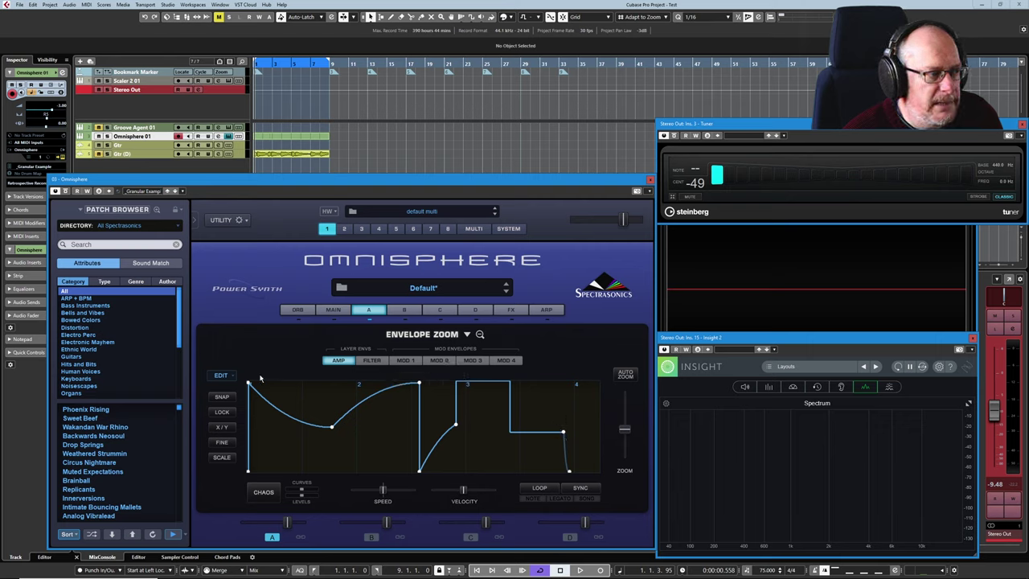
- Repeat then Unrepeat the amp envelope pattern, and switch LOOP on
left_click(221, 375)
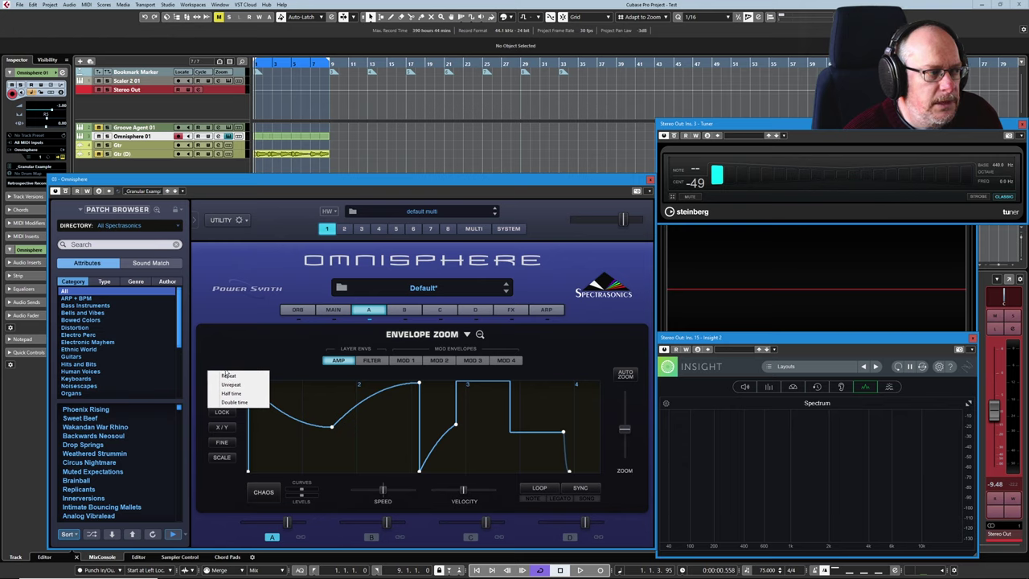
left_click(231, 376)
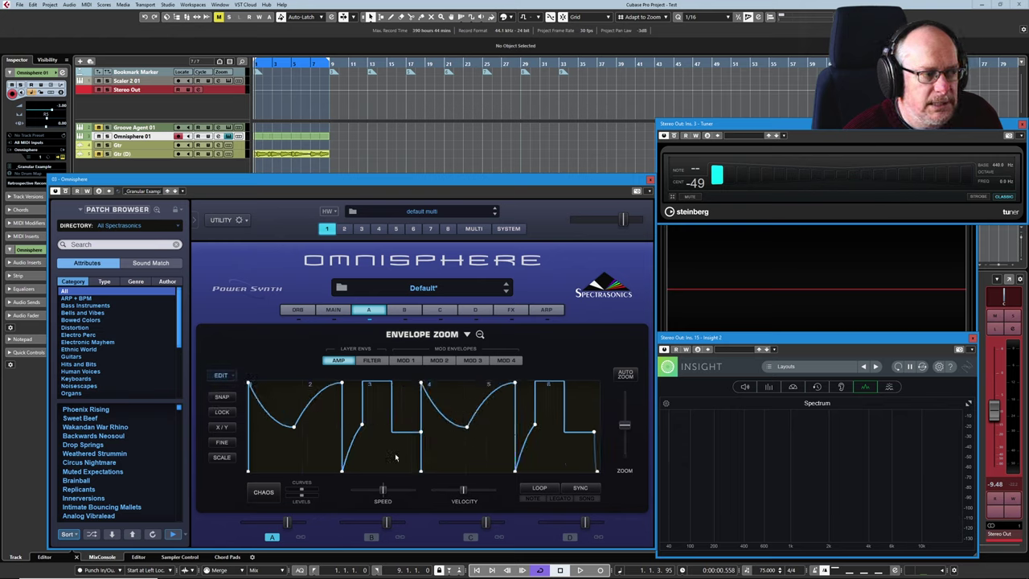
left_click(221, 375)
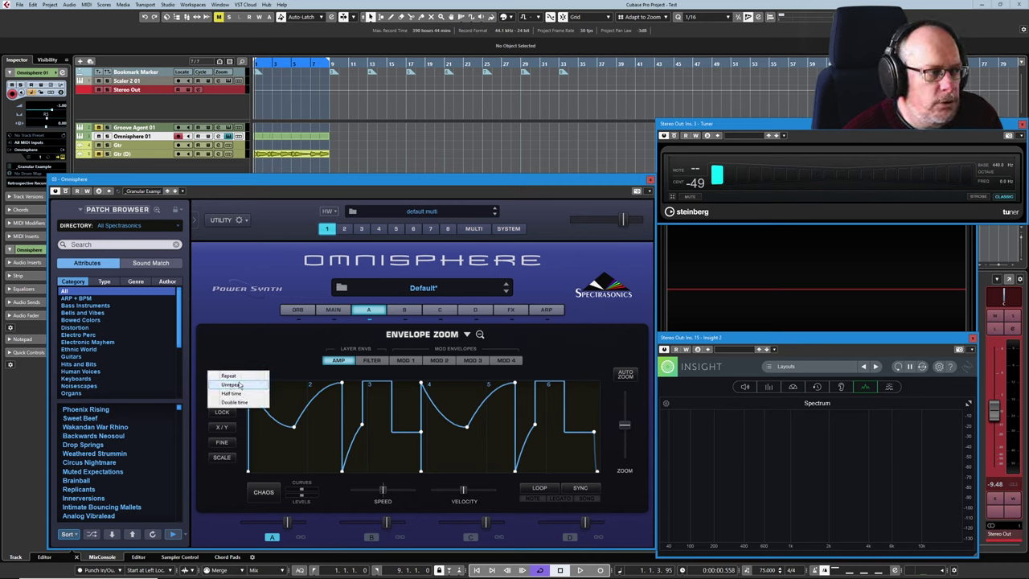
left_click(234, 401)
left_click(221, 375)
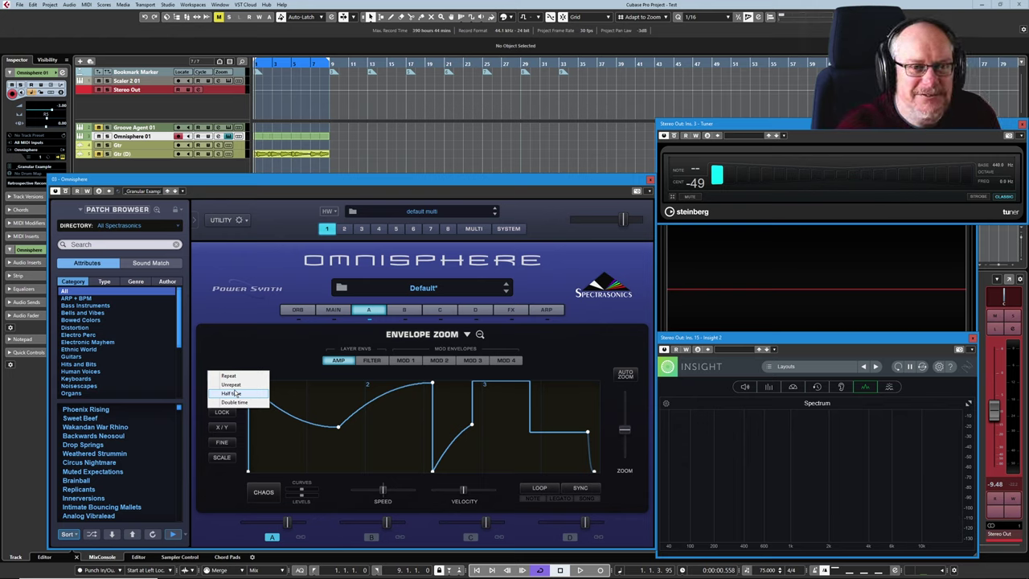
left_click(541, 489)
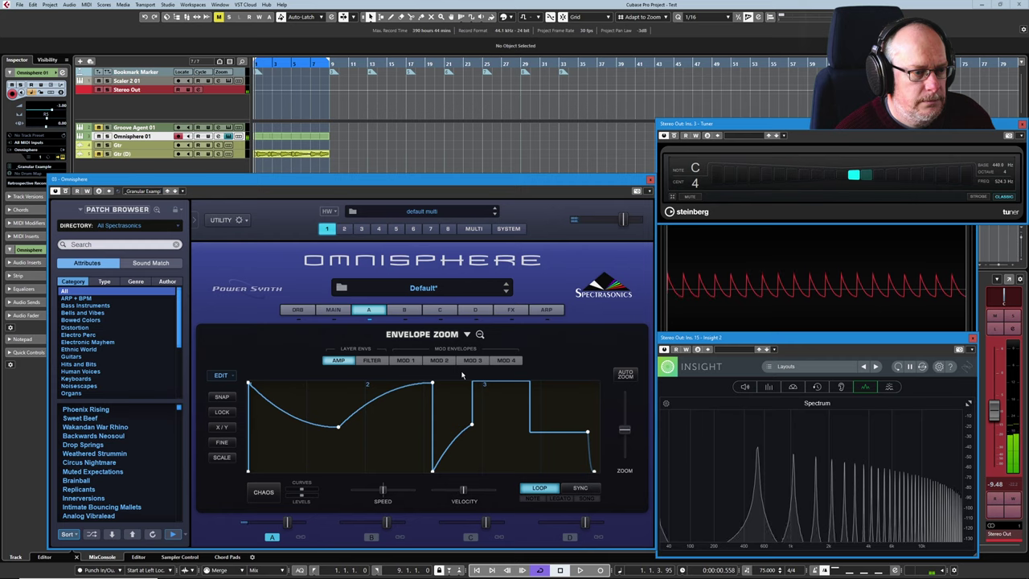
- Try Half time, Repeat and Double time on the envelope, ending back at Half time
left_click(221, 376)
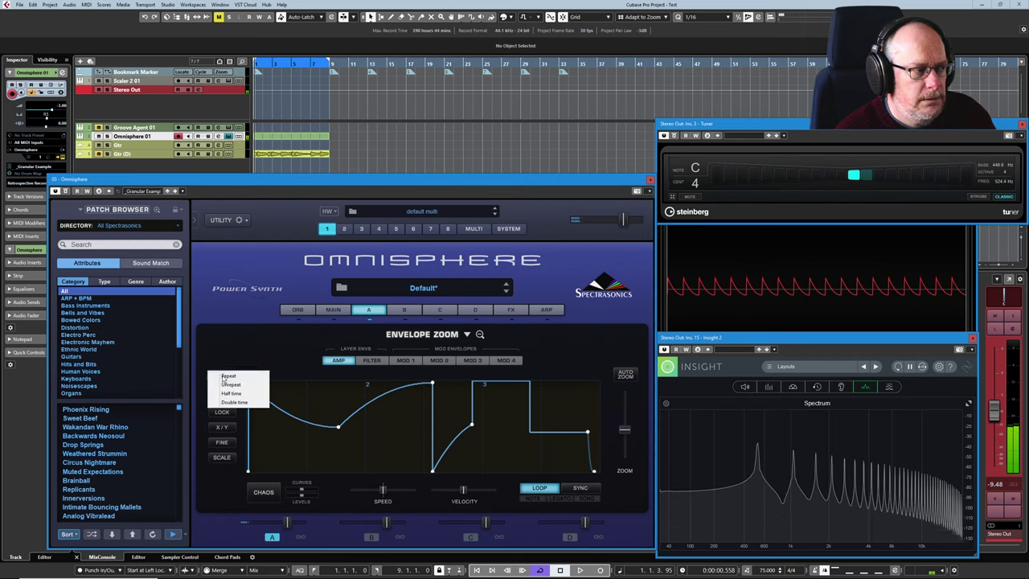
left_click(234, 394)
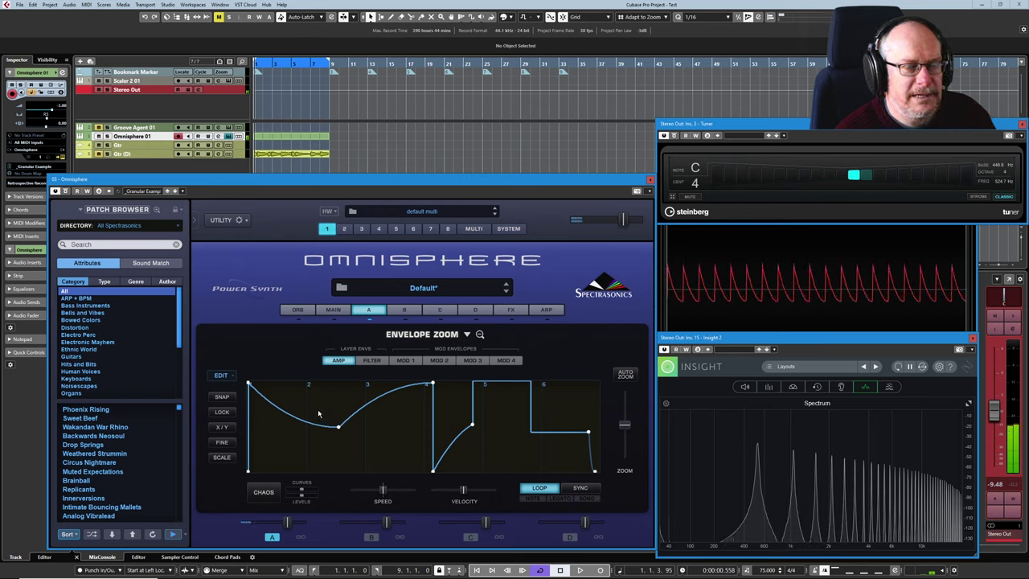
left_click(221, 375)
left_click(233, 394)
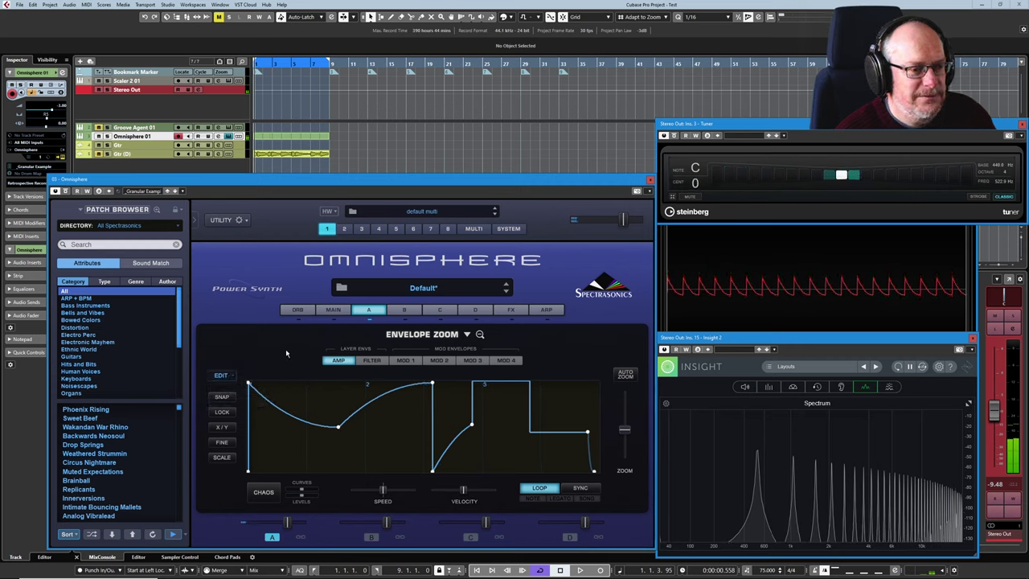
left_click(221, 374)
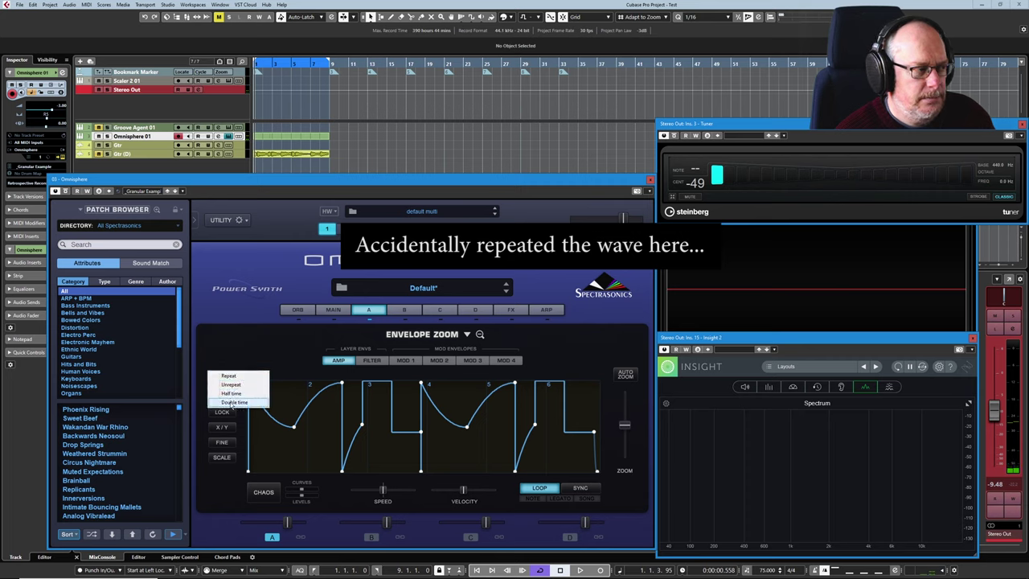
left_click(231, 384)
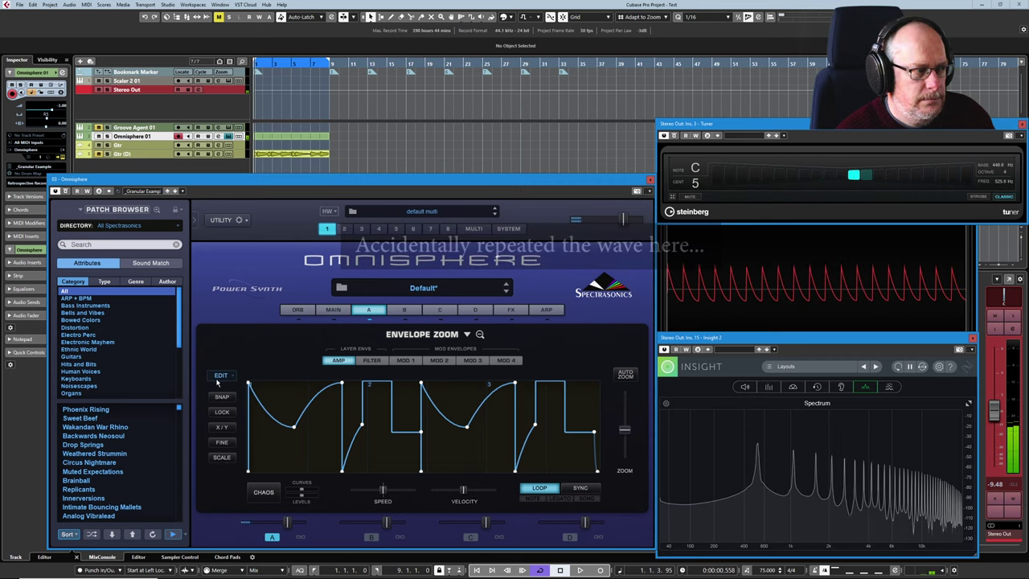
left_click(221, 375)
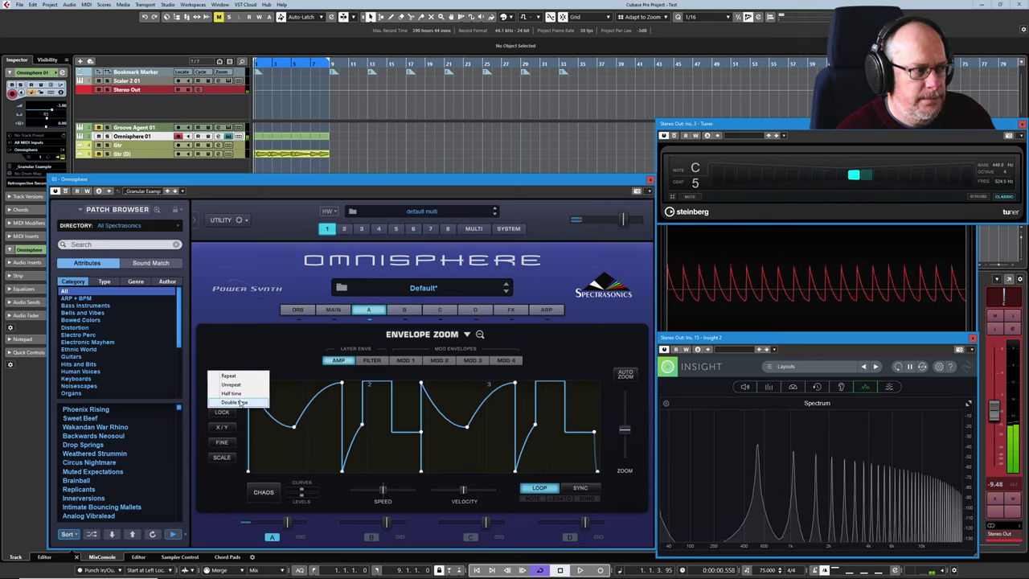
left_click(234, 402)
left_click(229, 376)
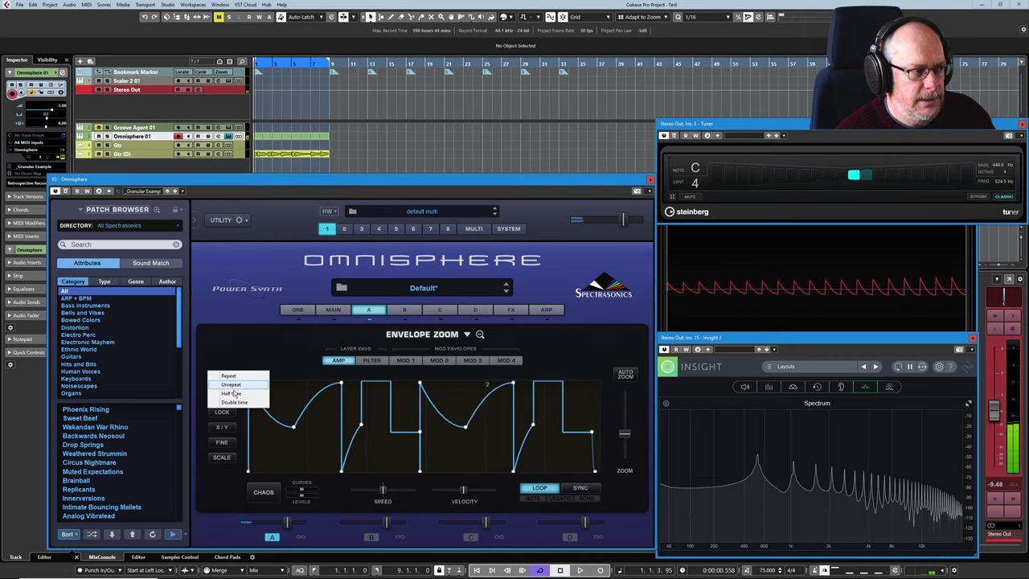
left_click(233, 385)
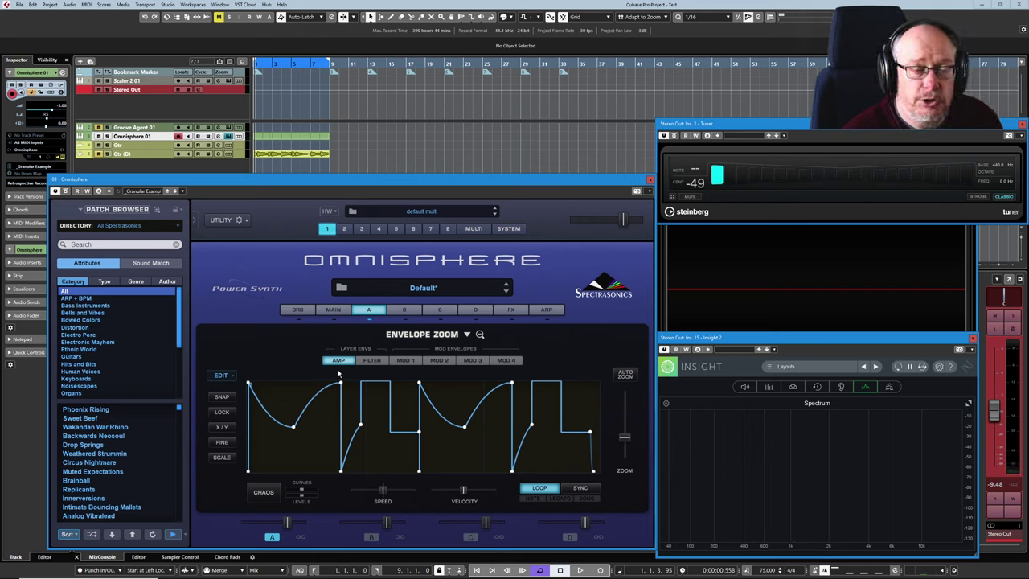
- Copy the current envelope, then load the Complex Envelopes > Sfz Whoosh preset
left_click(468, 334)
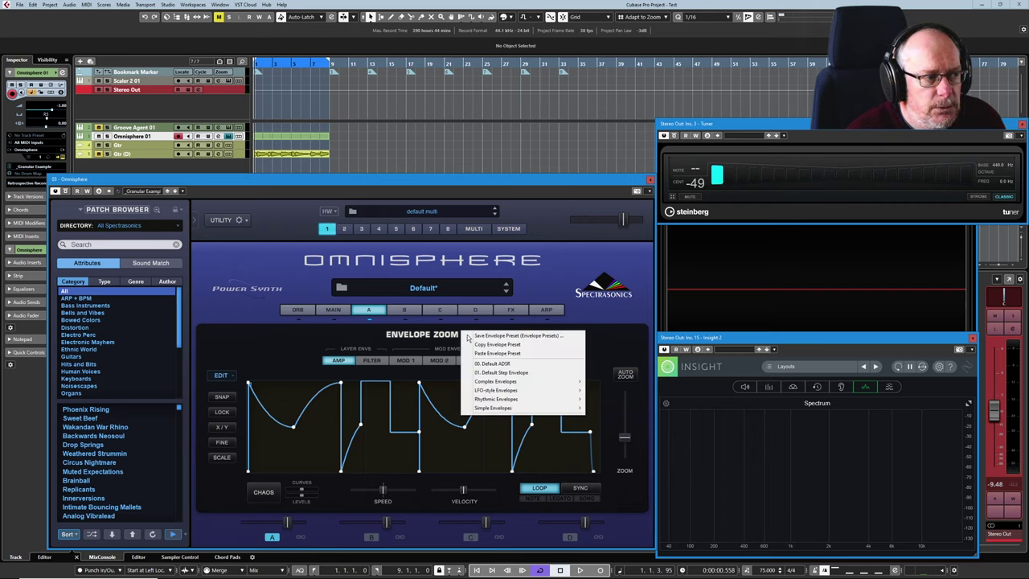
left_click(493, 345)
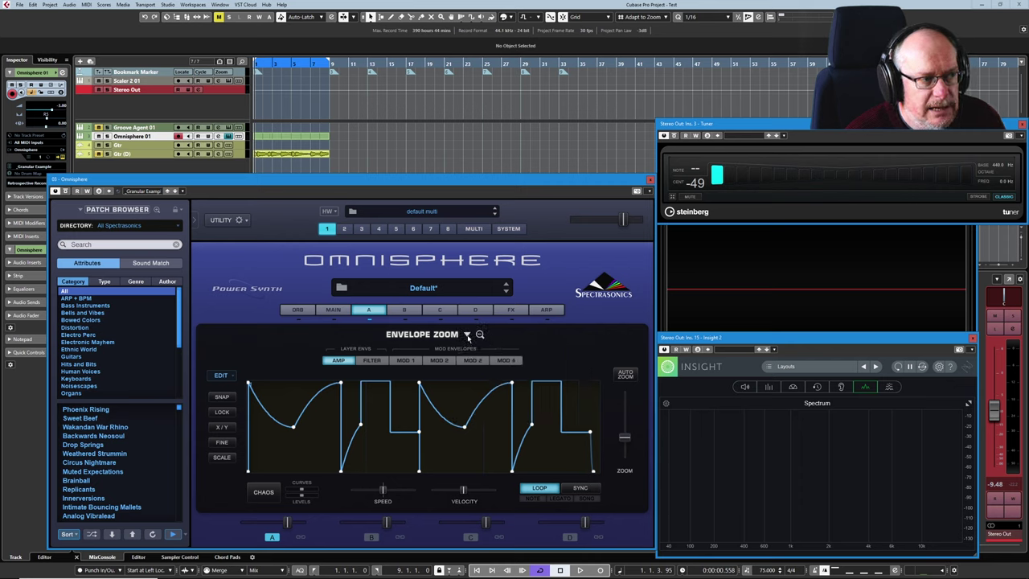
left_click(467, 334)
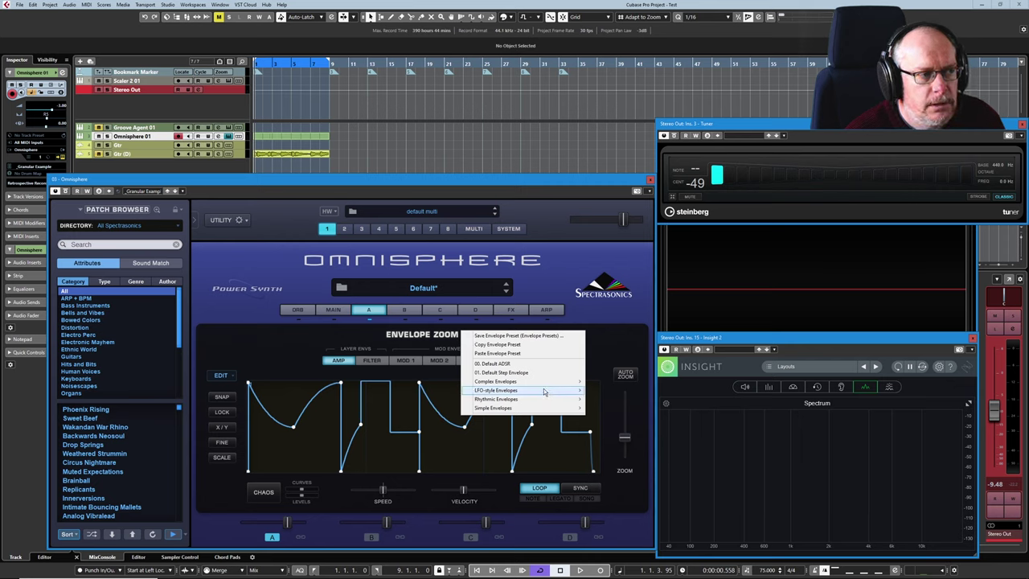
mouse_move(554, 381)
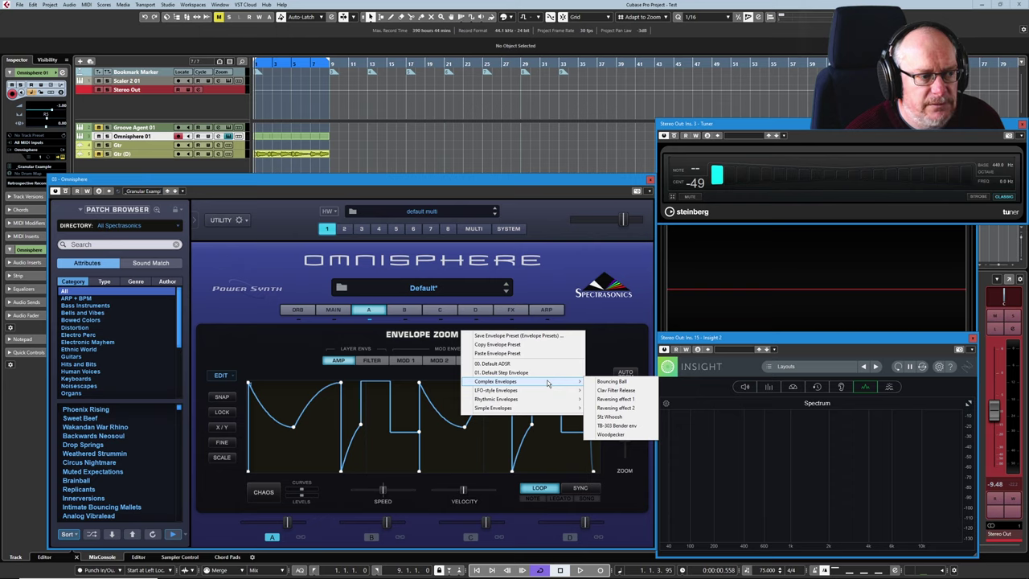
left_click(623, 418)
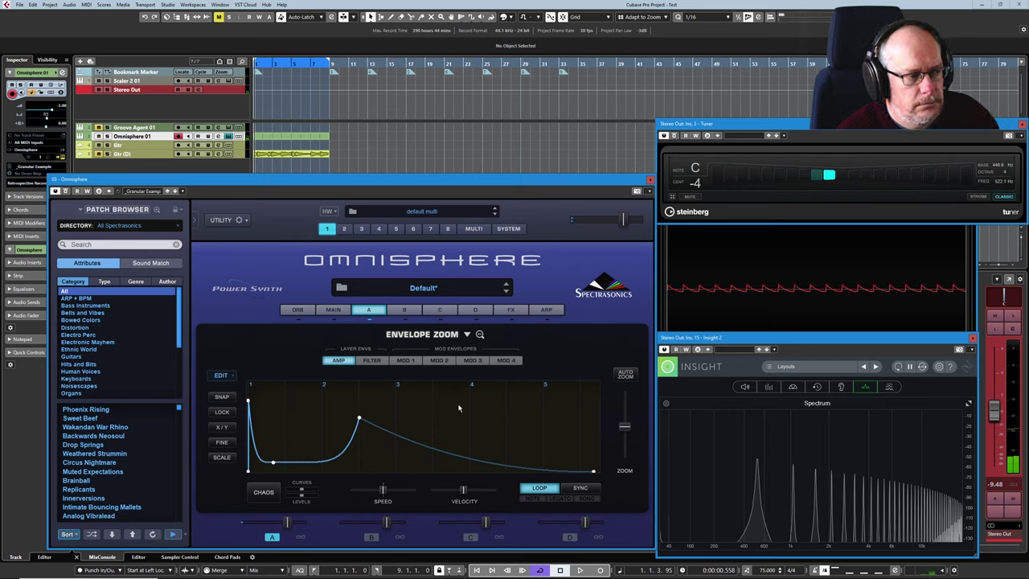
- Load the Rhythmic Envelopes > Double Strokes preset and bring up the Save Envelope Preset dialog
left_click(466, 333)
mouse_move(508, 399)
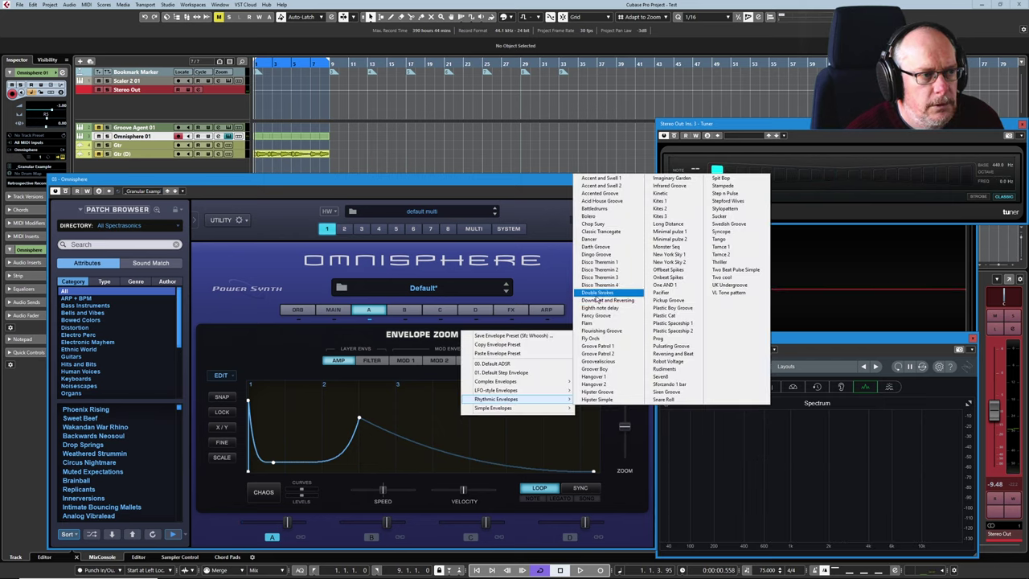
left_click(603, 293)
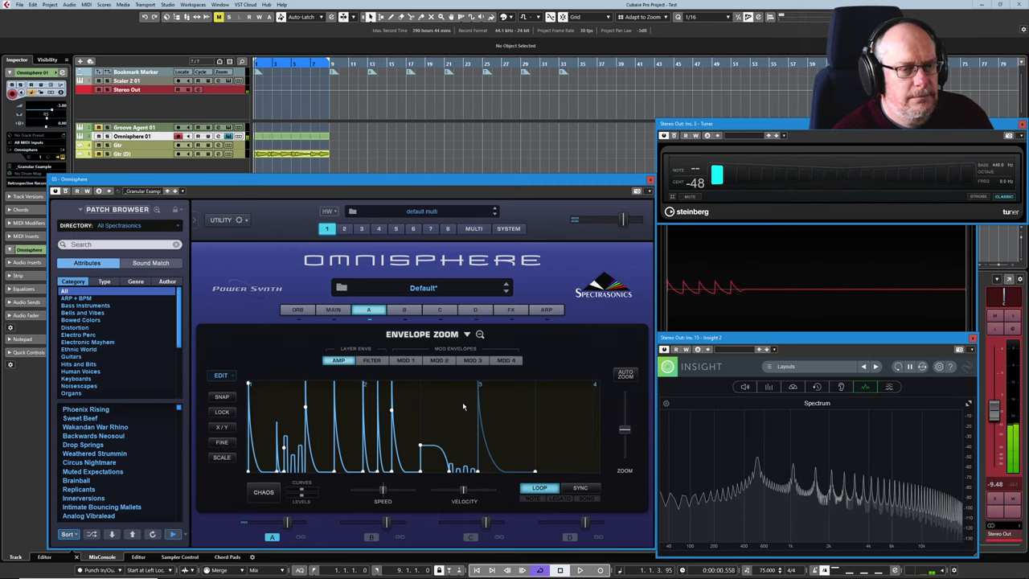
left_click(466, 335)
left_click(500, 336)
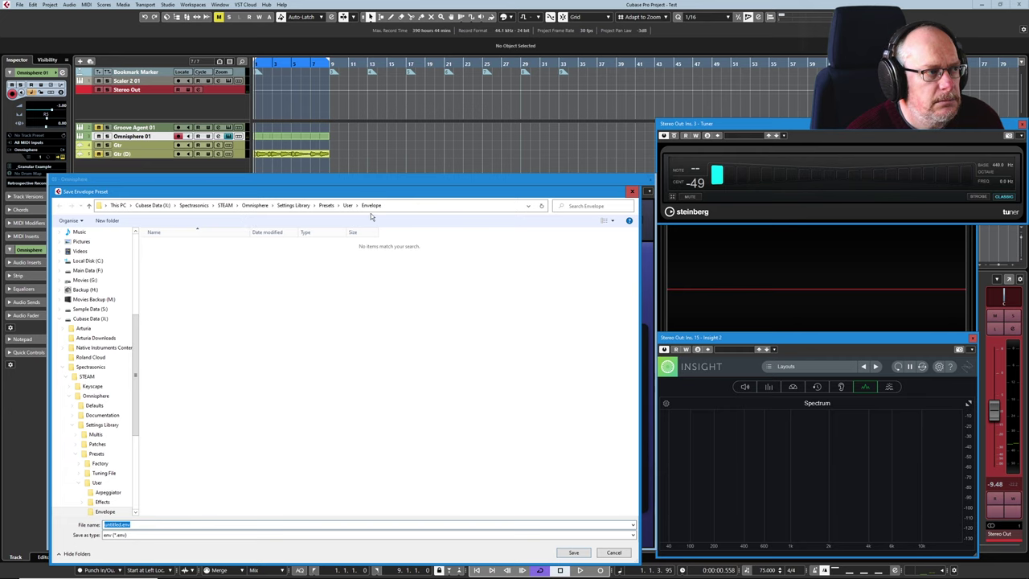
- Save the envelope as user preset 'Demo' and reload it from the envelope preset list
type("Demo")
key("Return")
left_click(466, 334)
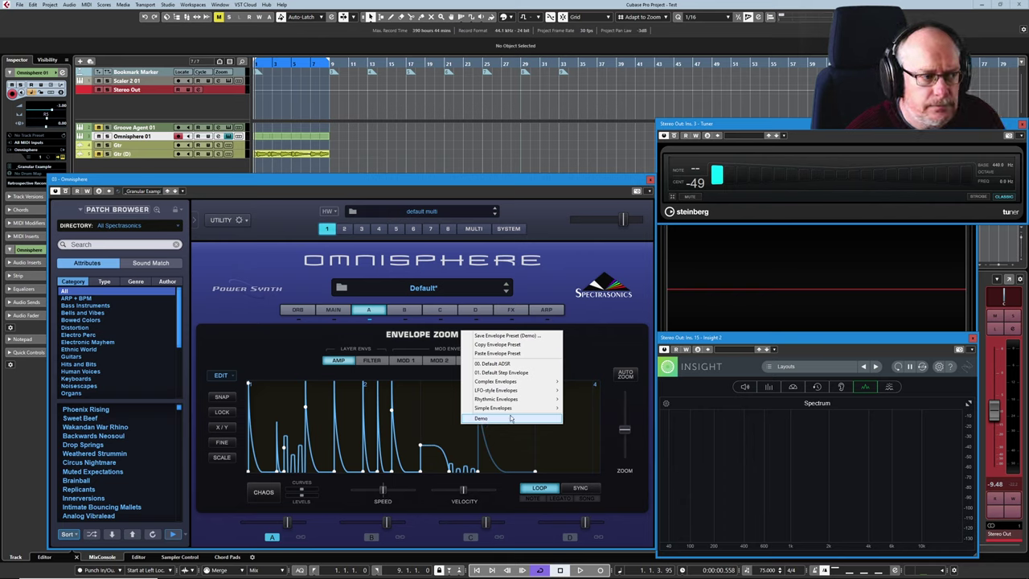
left_click(510, 418)
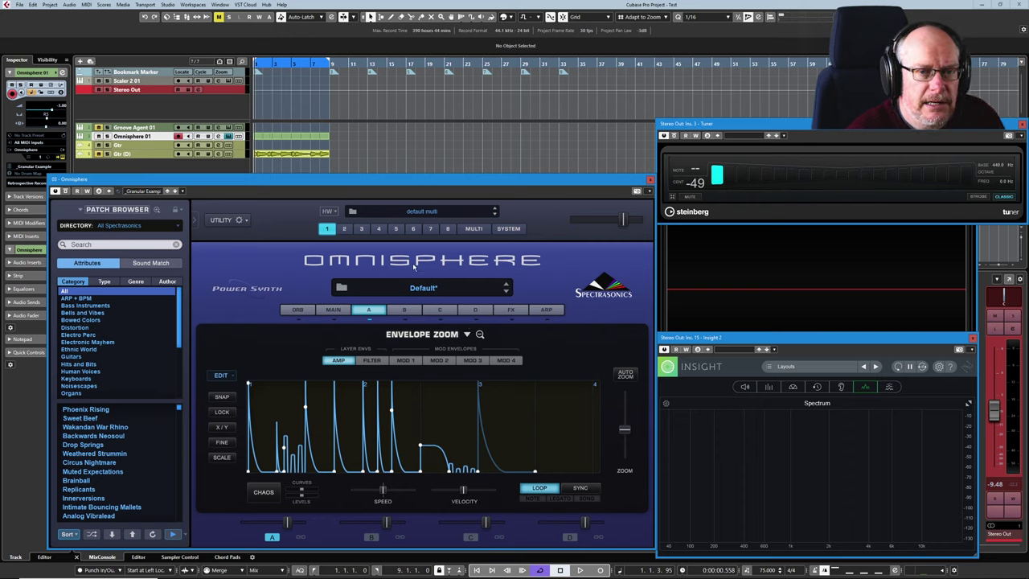
left_click(648, 191)
- Keep the plugin window on top and drop the 11 16th Hat Closed Ghost groove onto the envelope
left_click(682, 201)
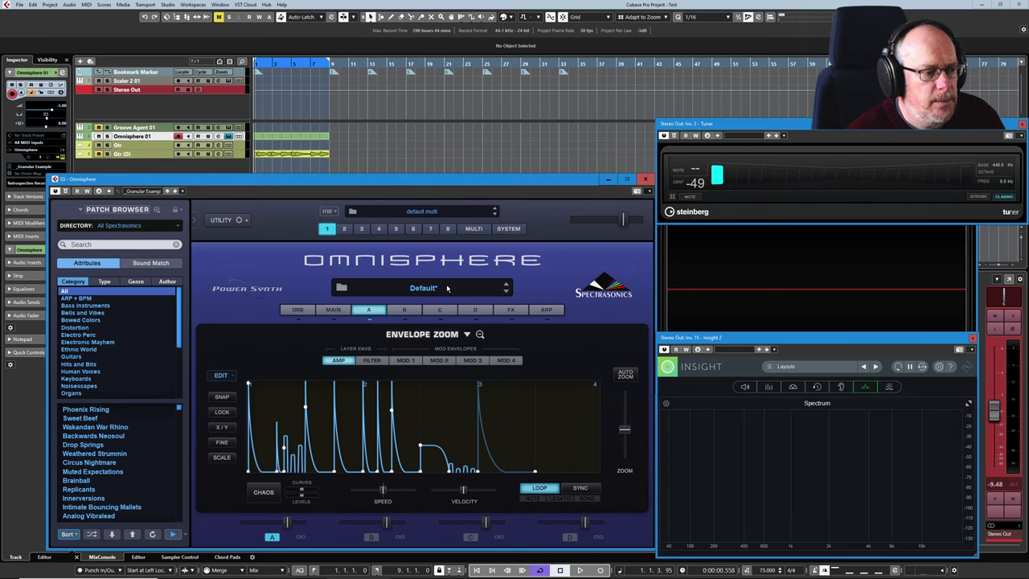
key("alt+Tab")
left_click_drag(785, 61, 765, 39)
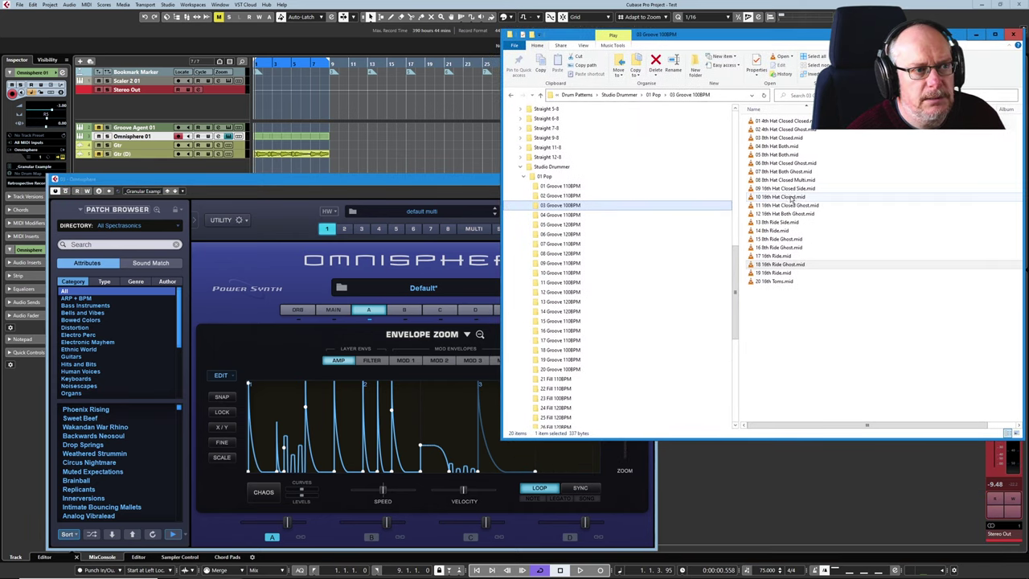
left_click_drag(781, 206, 412, 422)
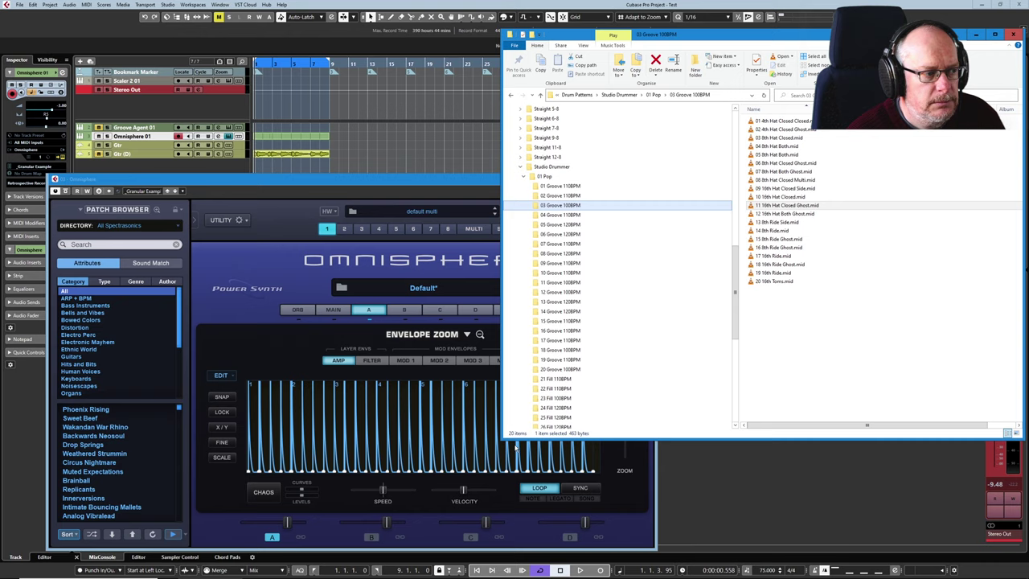
- Drop the 05 8th Hat Both, 18 16th Ride Ghost and 04 8th Hat Both grooves onto the envelope
left_click(782, 156)
left_click_drag(781, 156, 410, 426)
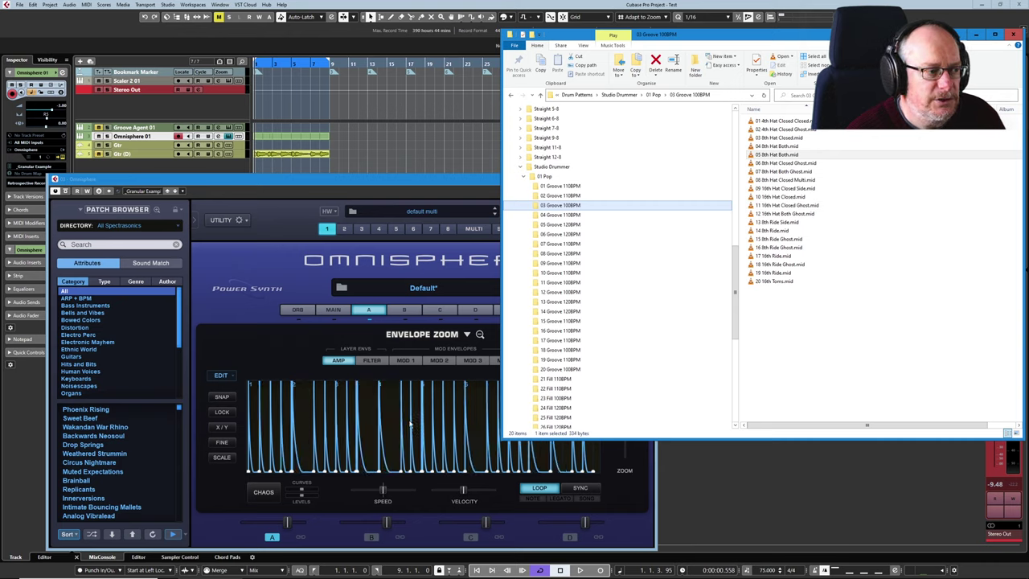
left_click(752, 276)
left_click_drag(752, 278, 385, 422)
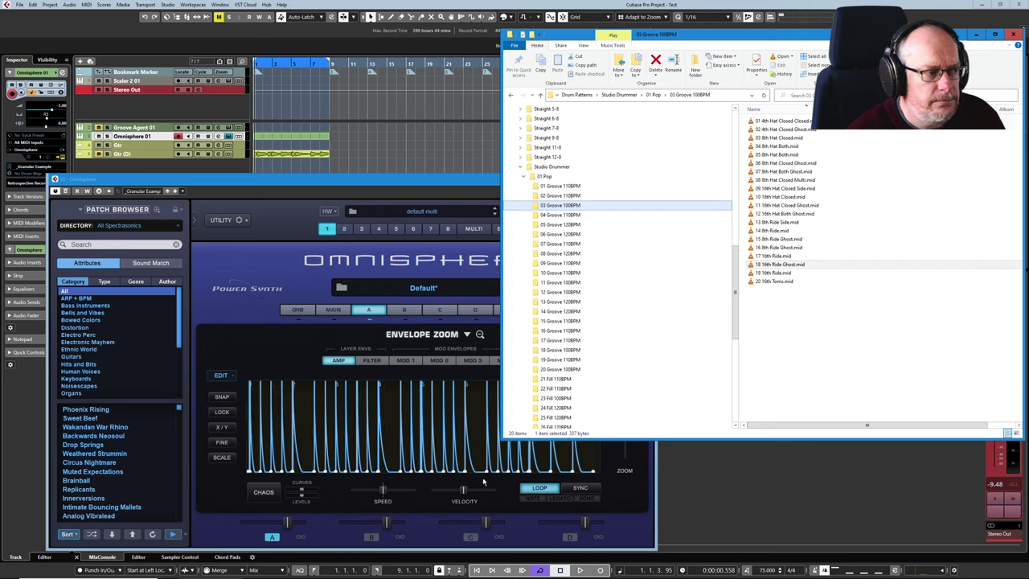
left_click_drag(777, 147, 464, 468)
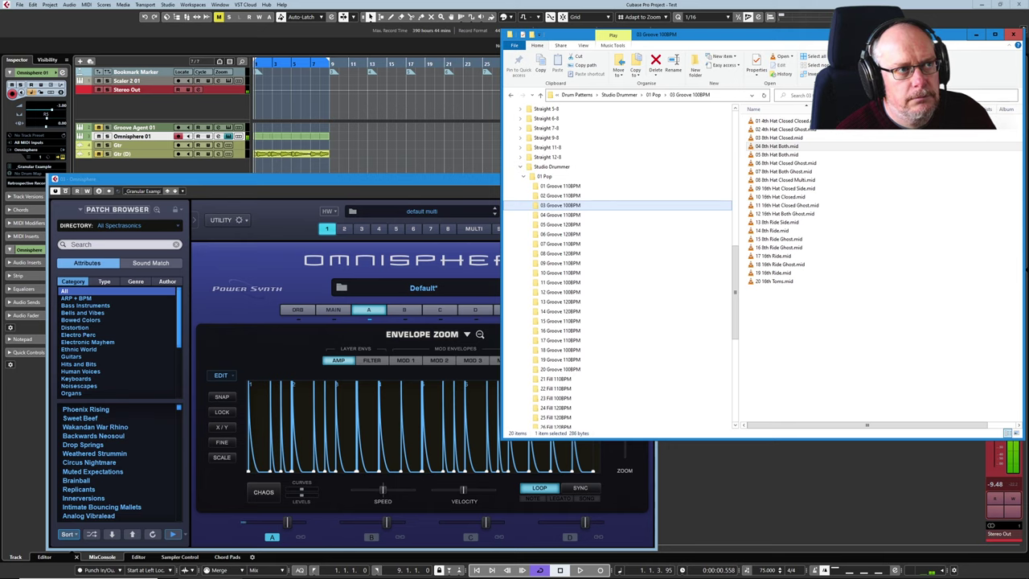
left_click_drag(779, 37, 579, 77)
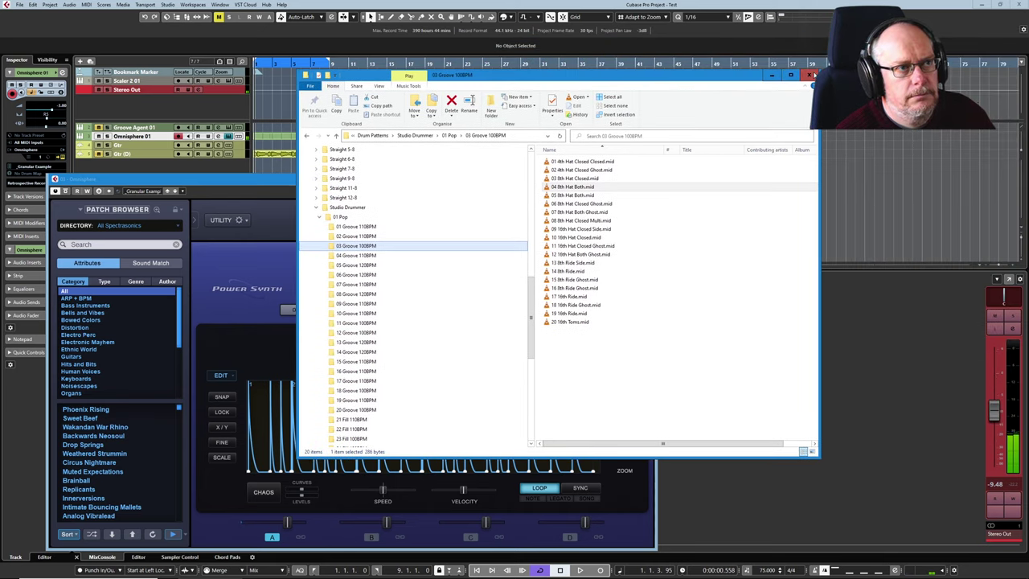
- Load a Rhythmic Envelopes preset, raise Speed to 3.78, and nudge Velocity up then back
mouse_move(516, 404)
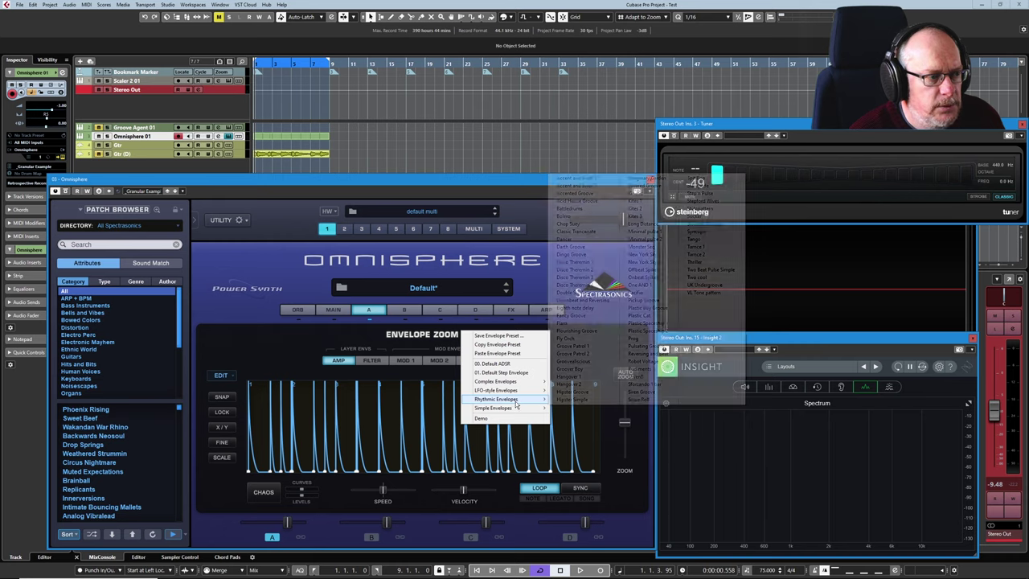
left_click(647, 322)
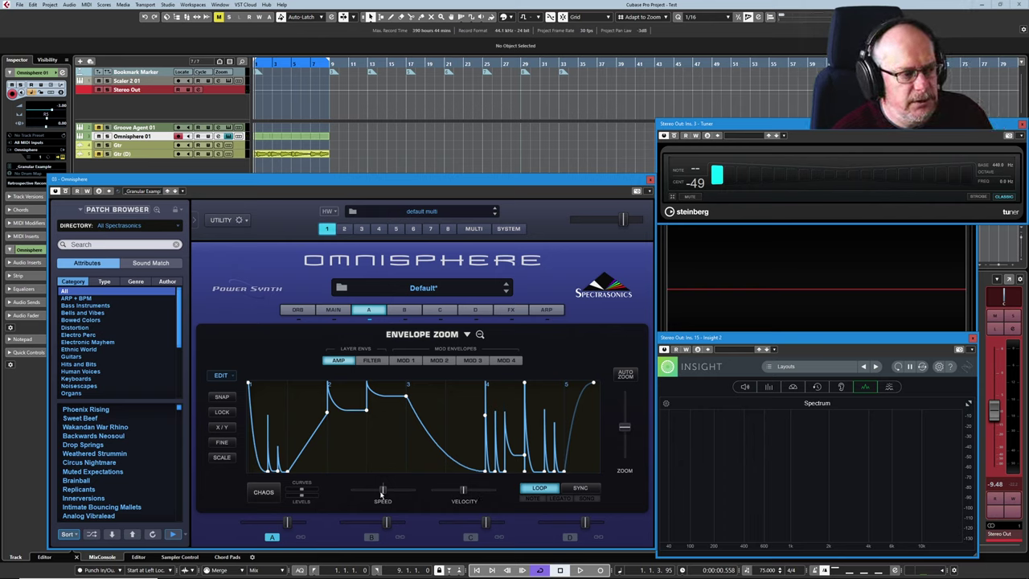
mouse_move(383, 493)
left_mouse_down()
mouse_move(421, 494)
mouse_move(362, 492)
mouse_move(383, 492)
left_mouse_up()
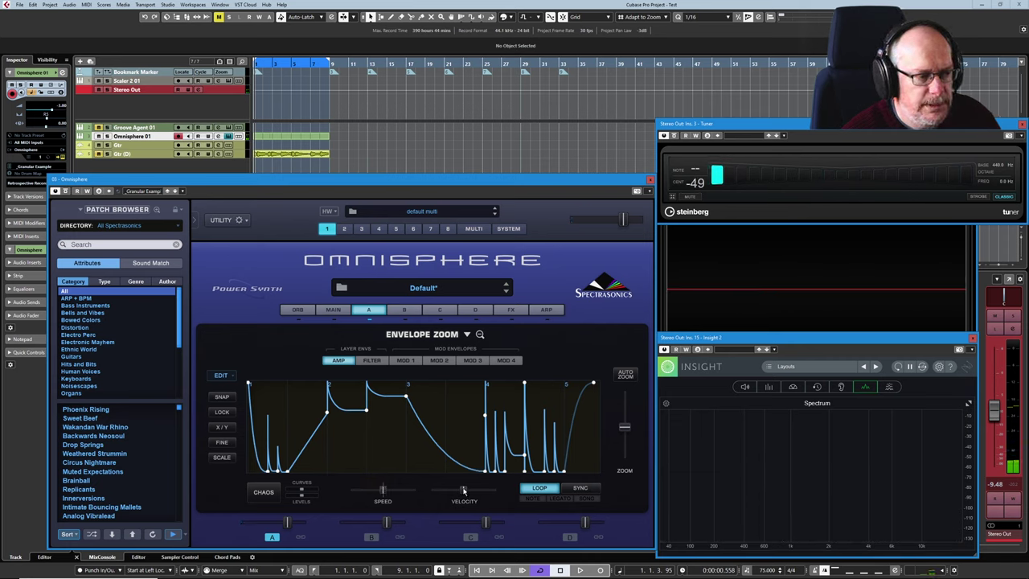
left_click_drag(463, 490, 492, 490)
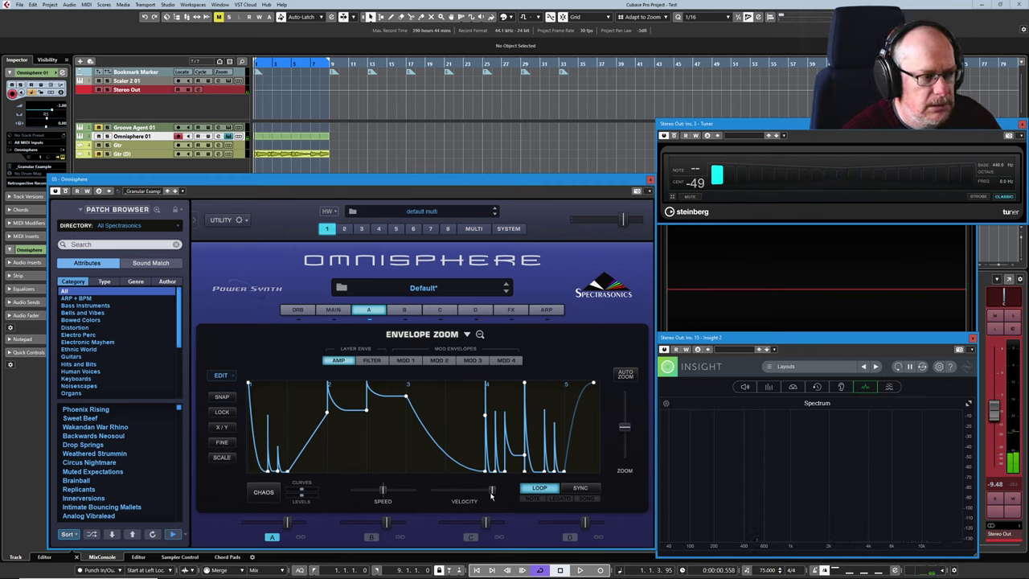
left_click_drag(491, 490, 463, 490)
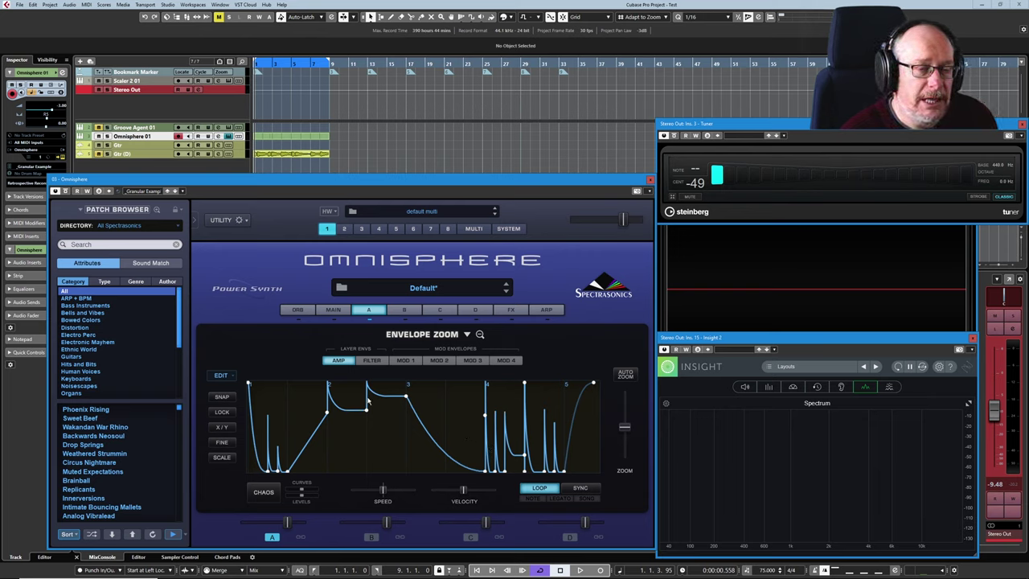
- Hit CHAOS about 18 times to randomise the amp envelope, then check Curves/Levels at 0.500
left_click(268, 493)
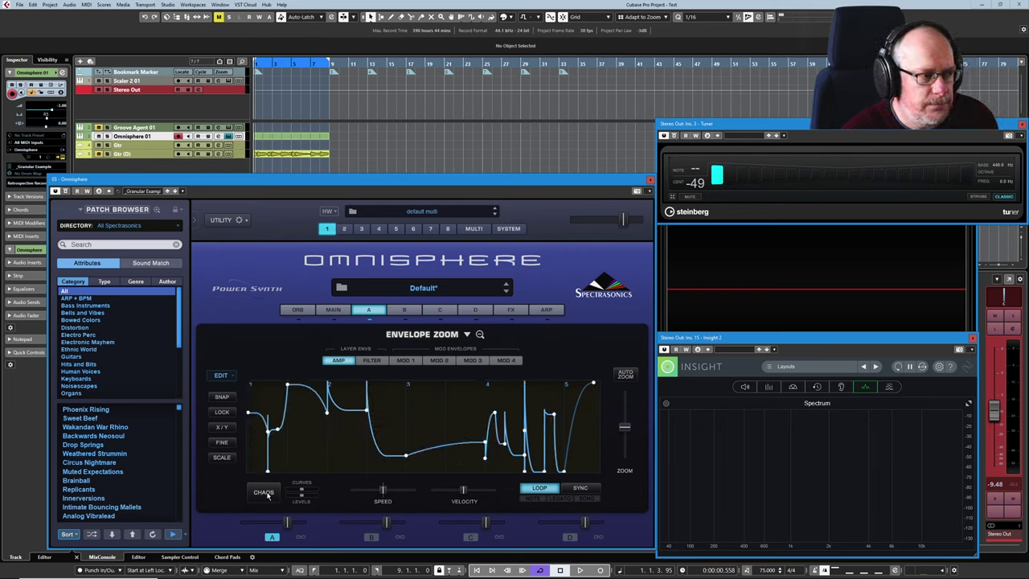
left_click(268, 494)
left_click(268, 493)
left_click(268, 494)
left_click(268, 494)
left_click(267, 493)
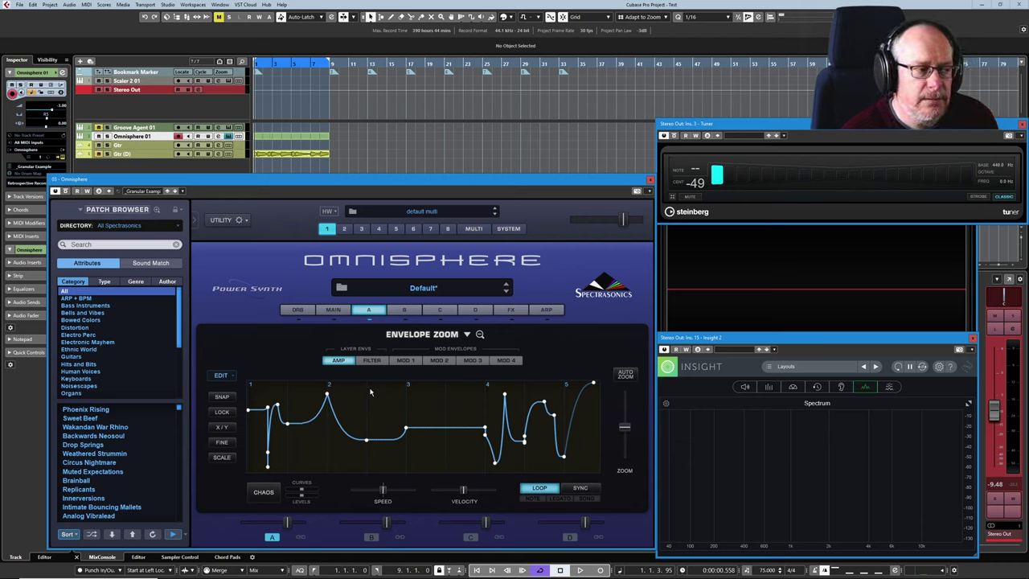
left_click(270, 495)
left_click(270, 496)
left_click(268, 496)
left_click(268, 496)
left_click(267, 496)
left_click(267, 496)
left_click(267, 496)
left_click(268, 496)
left_click(268, 496)
left_click(268, 496)
left_click(267, 496)
left_click(268, 495)
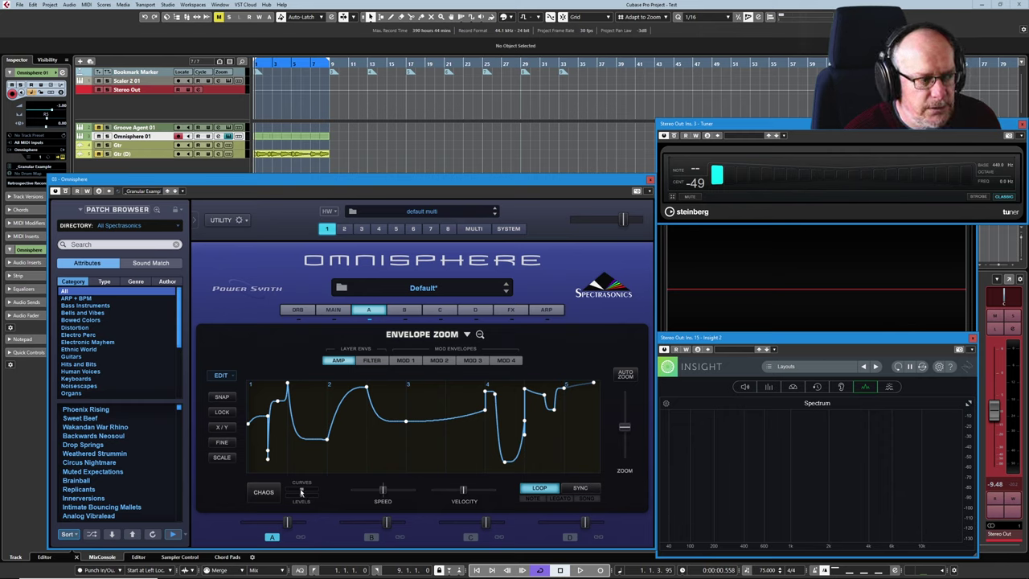
left_click(303, 493)
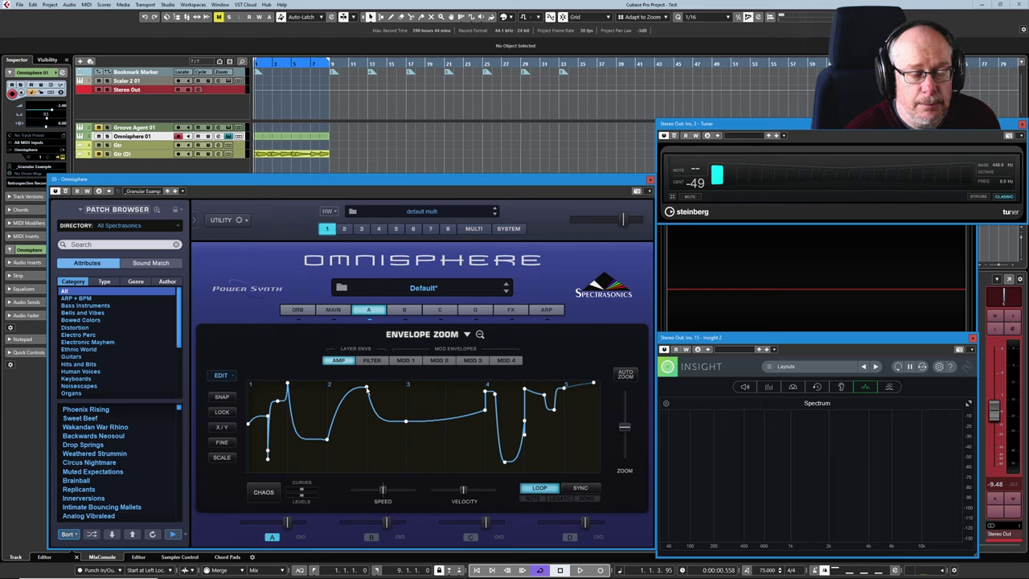
- Raise the chaos levels amount and randomise the amp envelope fourteen times
left_click_drag(302, 499, 337, 500)
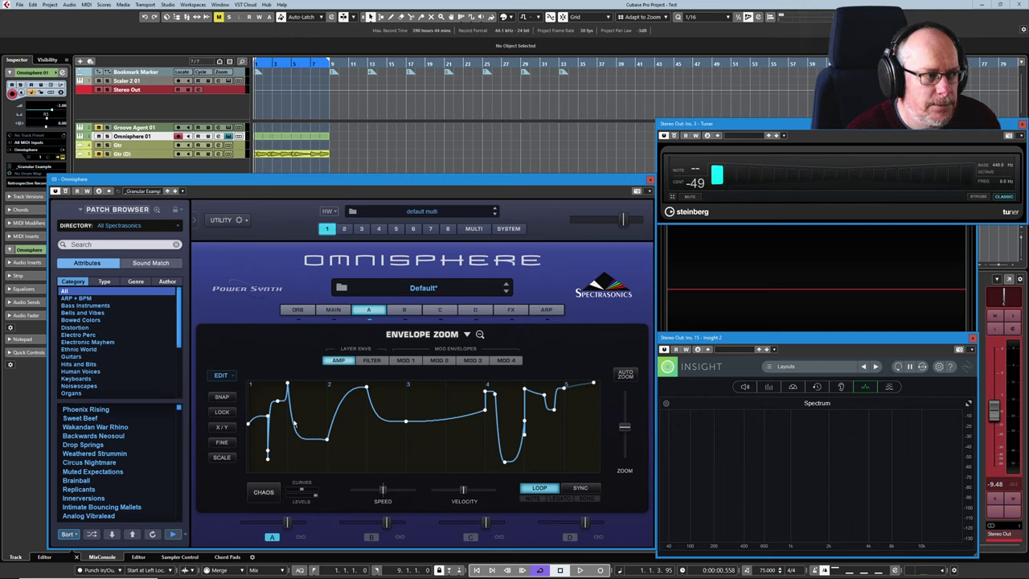
left_click(266, 494)
left_click(267, 495)
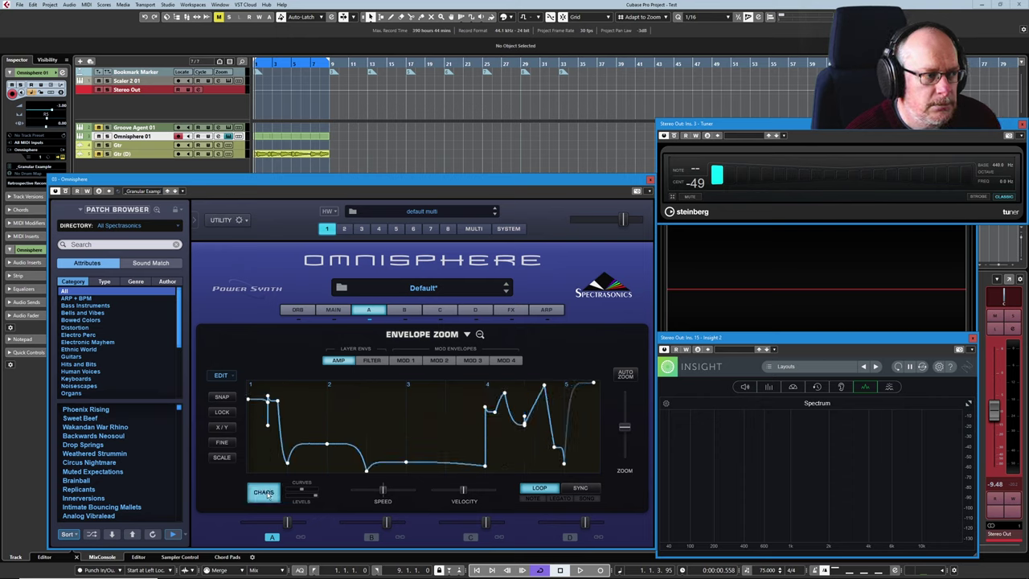
left_click(265, 494)
left_click(266, 494)
left_click(268, 495)
left_click(268, 495)
left_click(268, 496)
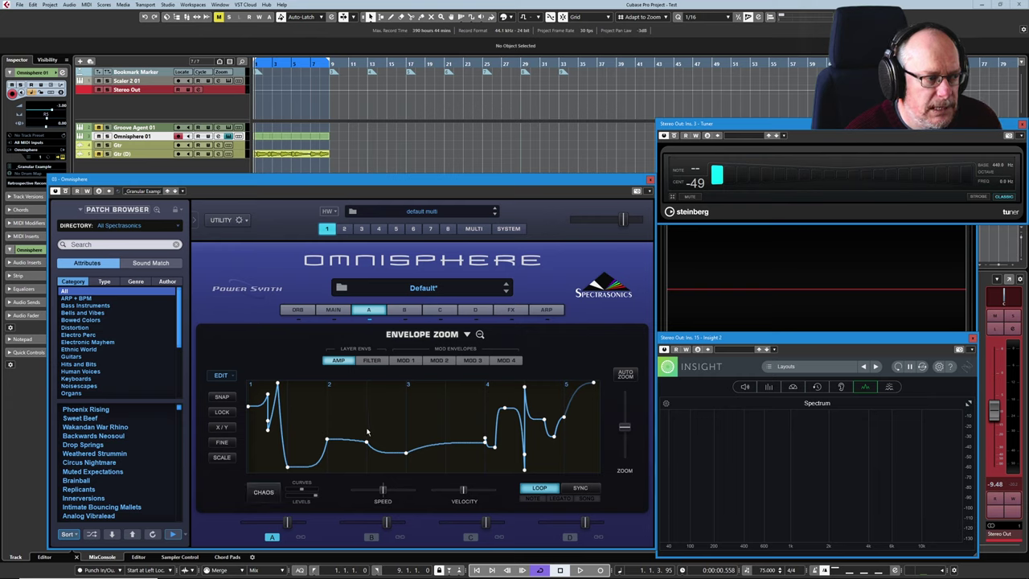
left_click(265, 494)
left_click(265, 492)
left_click(265, 492)
left_click(265, 492)
left_click(265, 492)
left_click(266, 492)
left_click(265, 492)
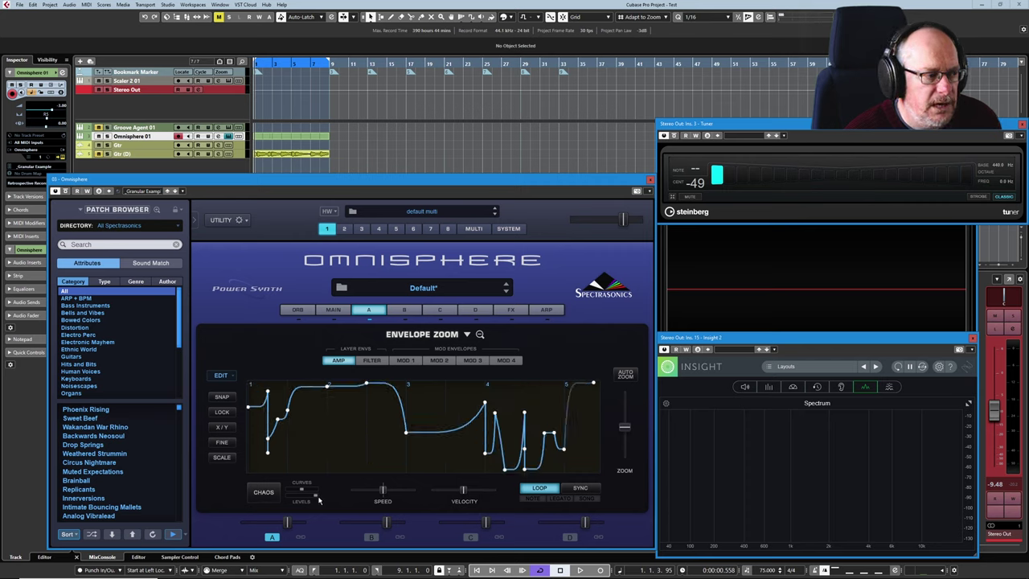
- Lower the chaos levels amount and re-randomise the envelope fifteen more times
left_click_drag(318, 495, 260, 493)
left_click(263, 492)
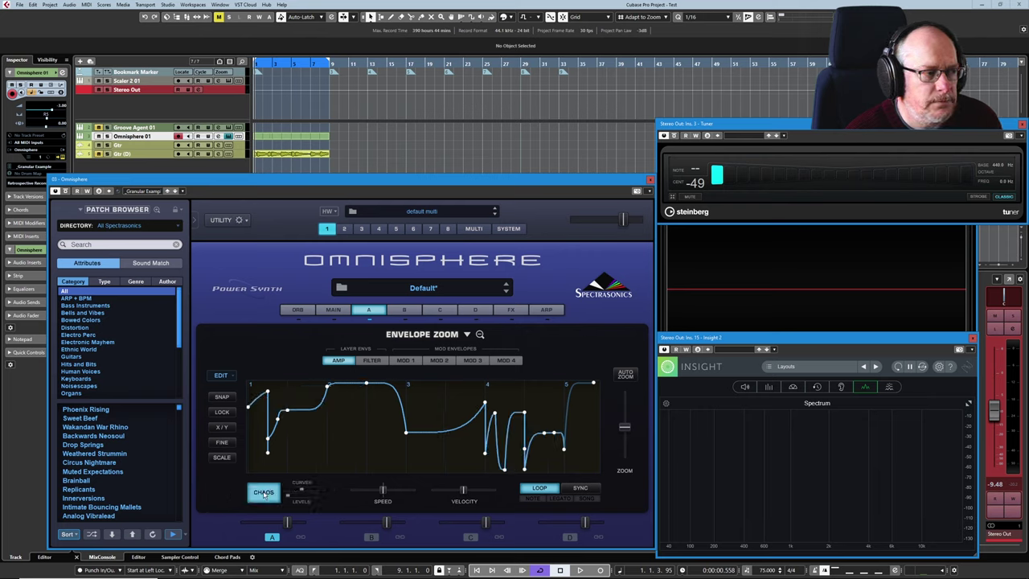
left_click(263, 493)
left_click(263, 493)
left_click(263, 492)
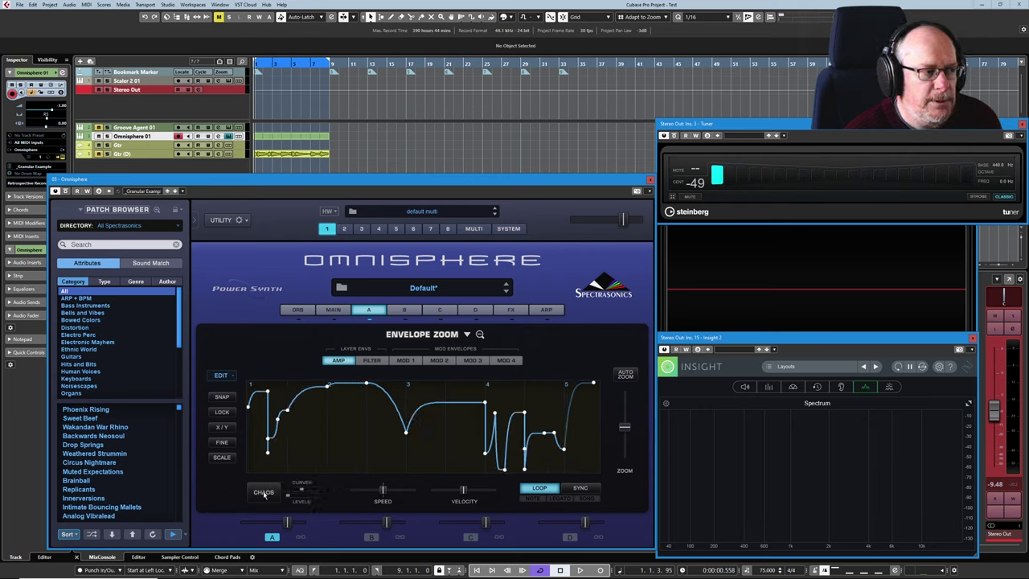
left_click(264, 493)
left_click(264, 492)
left_click(264, 493)
left_click(263, 492)
left_click(264, 493)
left_click(264, 492)
left_click(264, 493)
left_click(264, 492)
left_click(265, 493)
left_click(265, 493)
left_click(265, 493)
- Increase the chaos curves amount and randomise the envelope five more times
left_click_drag(300, 490, 314, 489)
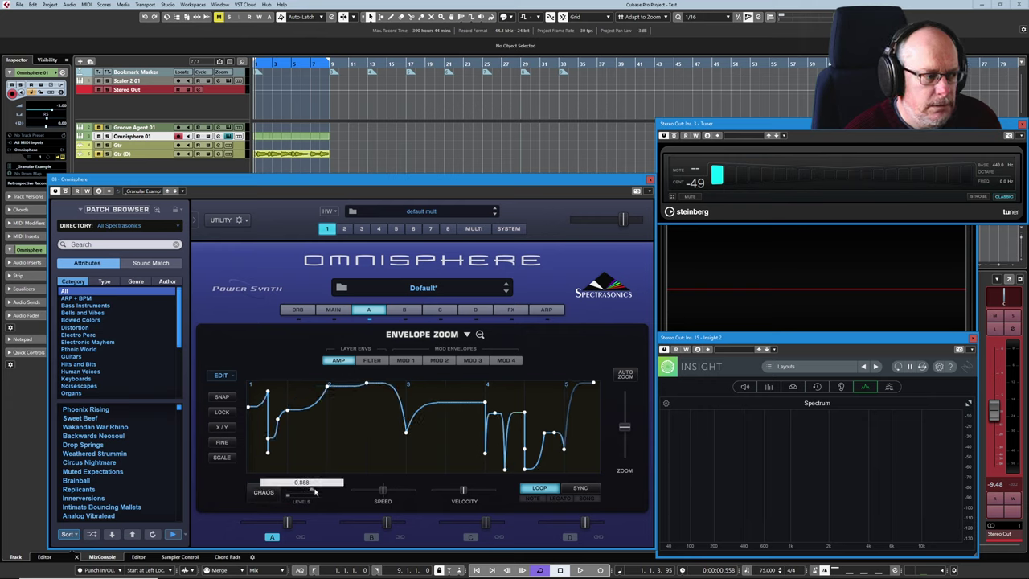
left_click(269, 493)
left_click(270, 493)
left_click(270, 493)
left_click(271, 492)
left_click(271, 492)
- Reduce the curves/levels amount to about 0.264 and randomise the envelope six times
left_click_drag(319, 491, 288, 491)
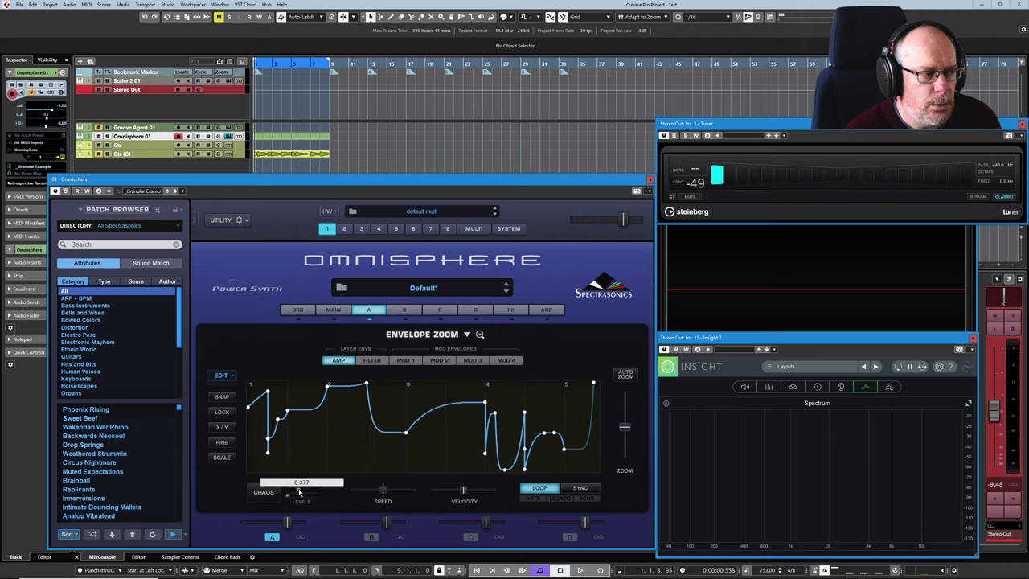
mouse_move(290, 498)
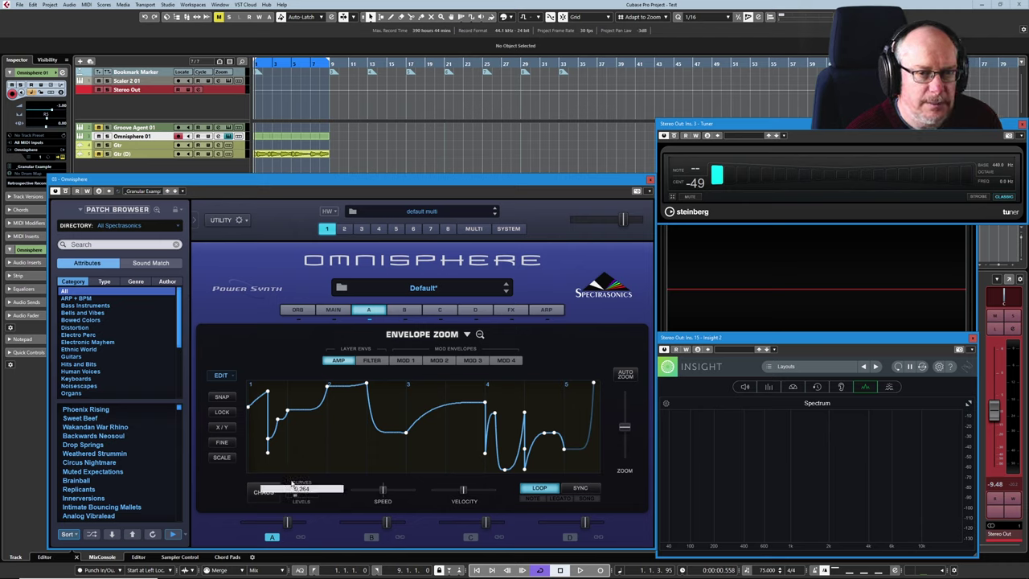
left_click(265, 492)
left_click(264, 492)
left_click(265, 492)
left_click(265, 493)
left_click(264, 492)
left_click(264, 492)
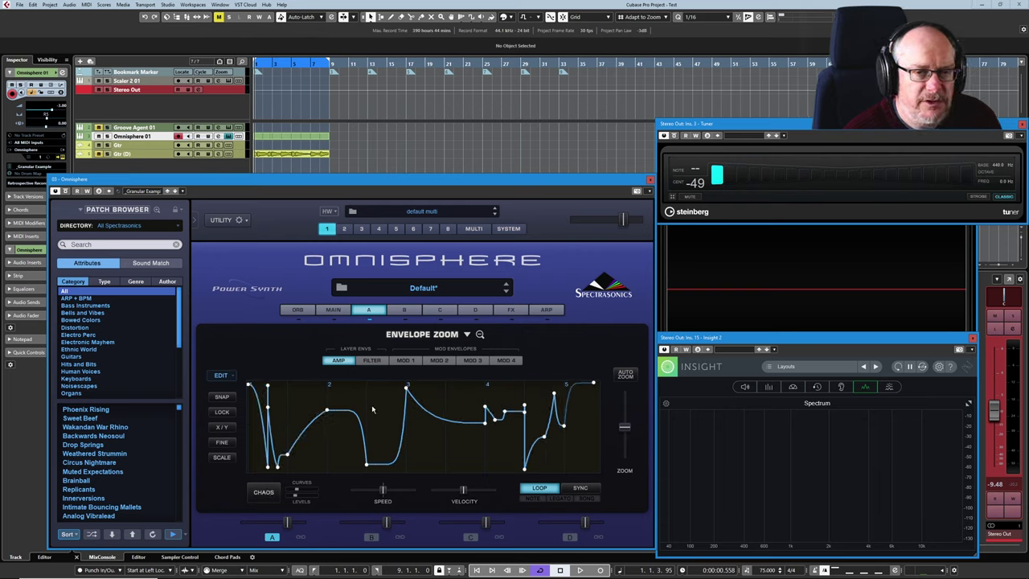
left_click(378, 362)
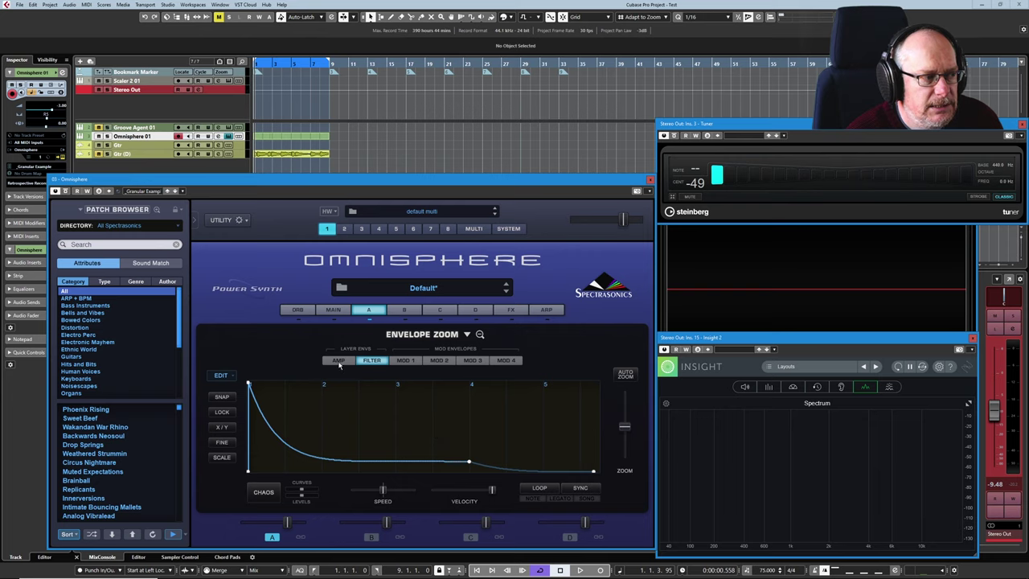
left_click(339, 362)
left_click(374, 364)
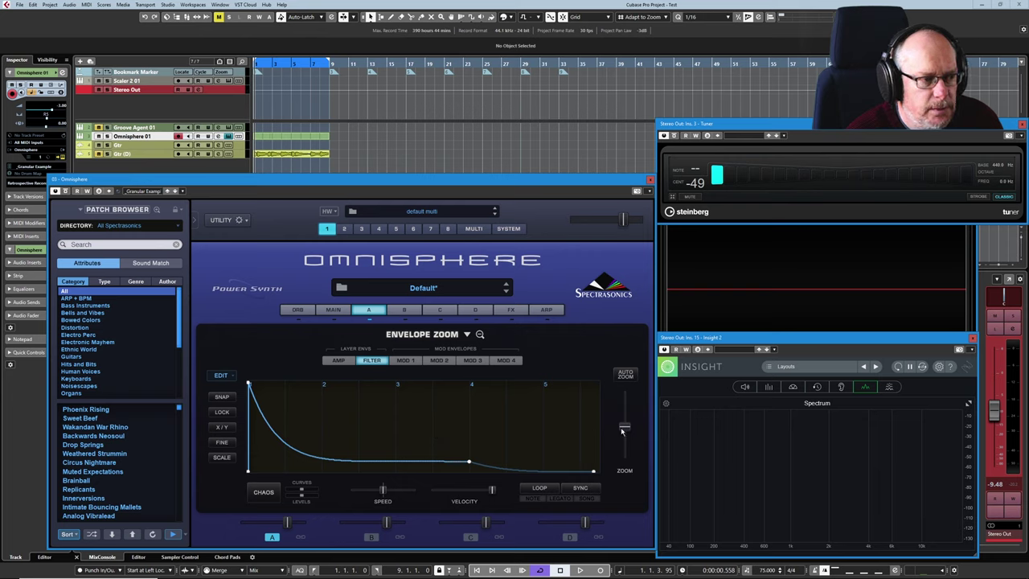
left_click(342, 361)
left_click(371, 362)
left_click(337, 364)
left_click(379, 363)
left_click(340, 362)
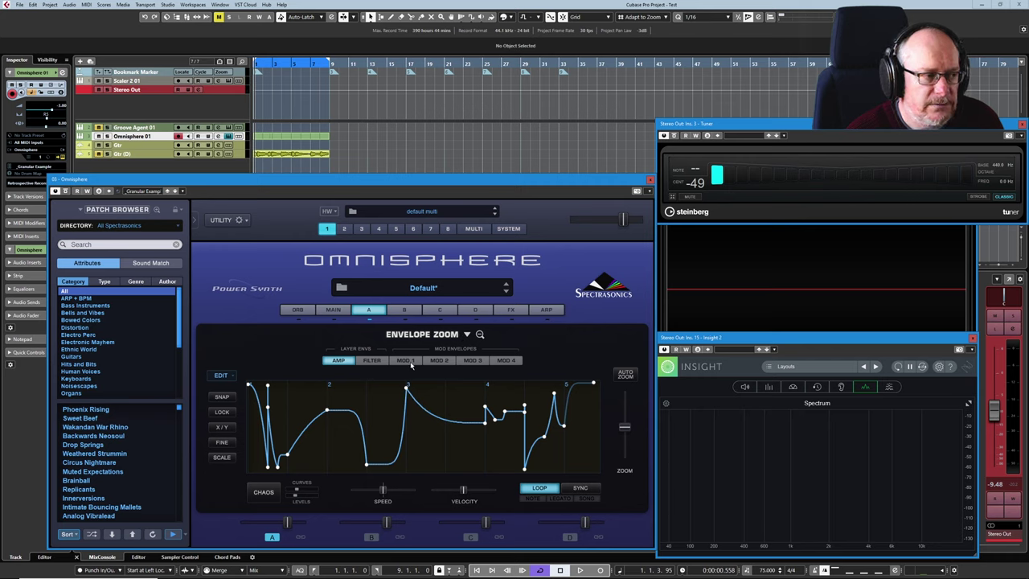
- Randomise Mod Envelope 1 with CHAOS, enable AUTO chaos, and close Envelope Zoom
left_click(406, 361)
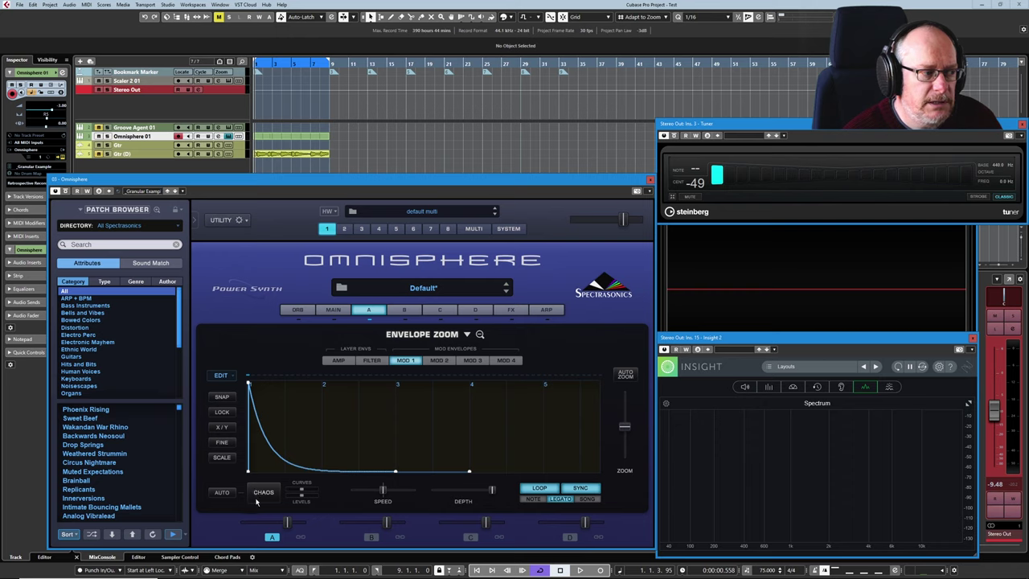
left_click(263, 493)
left_click(264, 494)
left_click(265, 494)
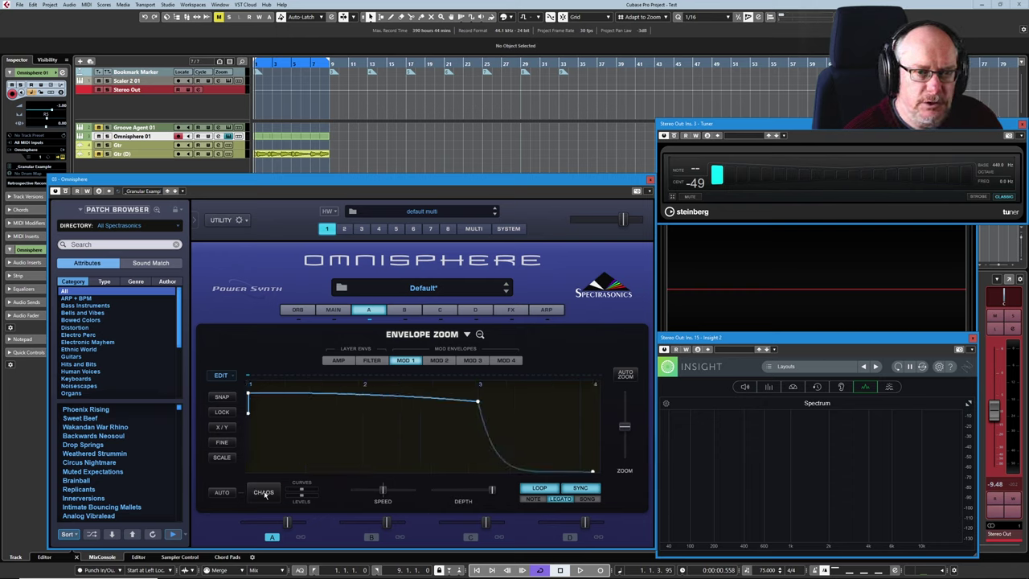
left_click(264, 494)
left_click(264, 494)
left_click(265, 494)
left_click(265, 494)
left_click(263, 494)
left_click(222, 493)
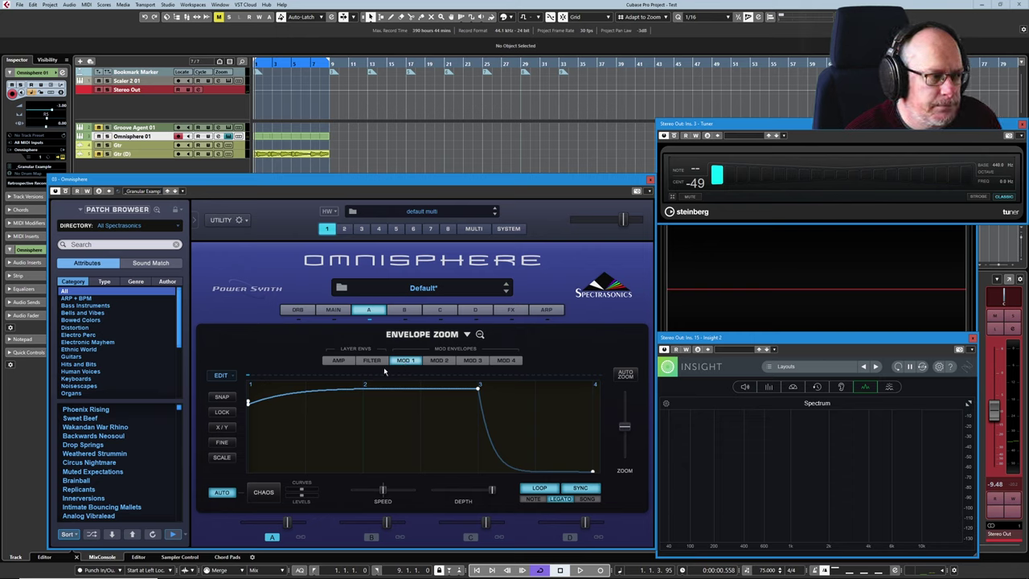
left_click(480, 335)
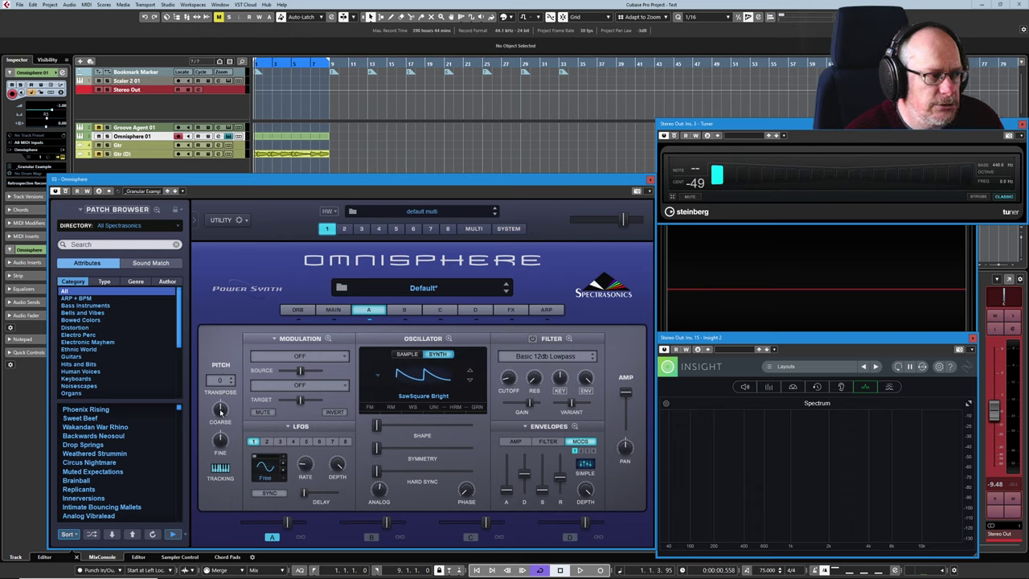
- Assign Mod Envelope 1 to Layer A's Pitch Coarse via Modulate with Envelope
right_click(219, 410)
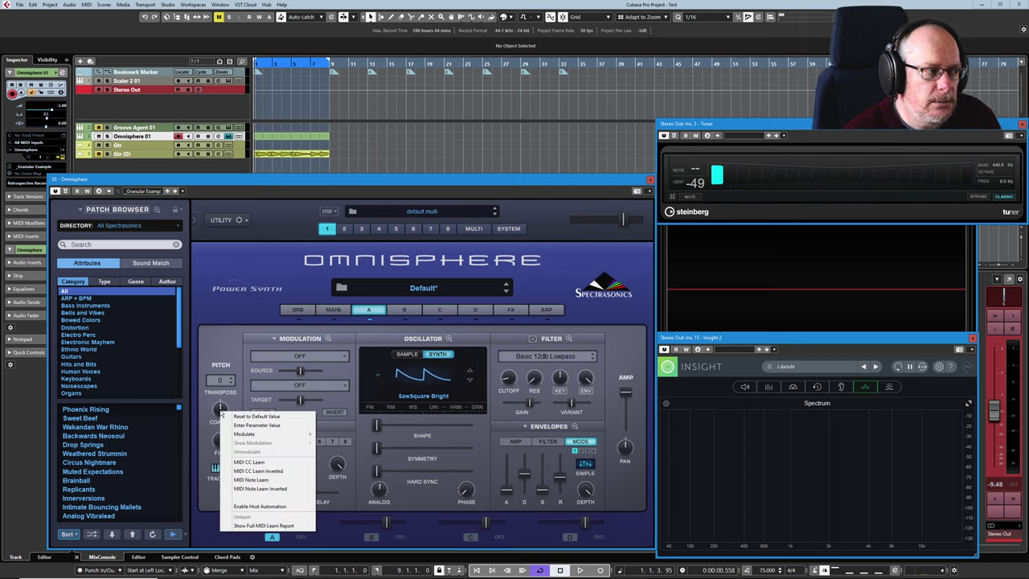
mouse_move(296, 435)
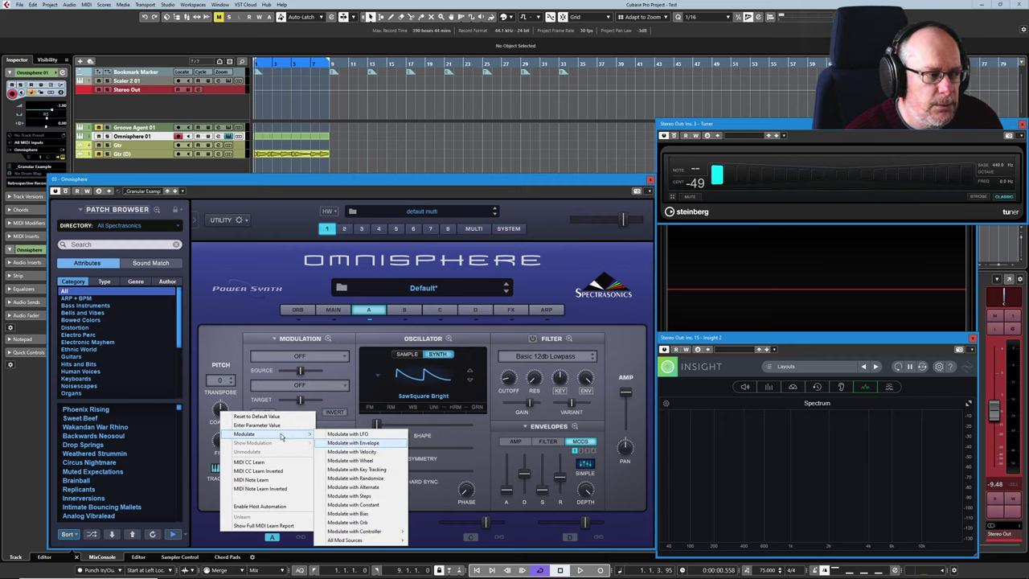
left_click(351, 443)
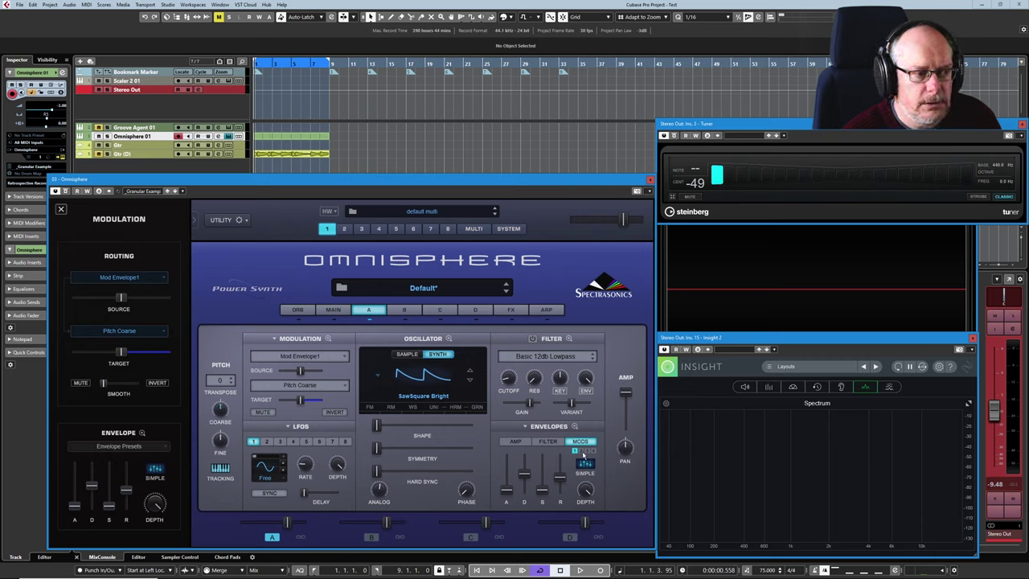
- Open Mod Envelope 1 in Envelope Zoom, randomise it with CHAOS, turn AUTO off and enable LOOP
left_click(575, 427)
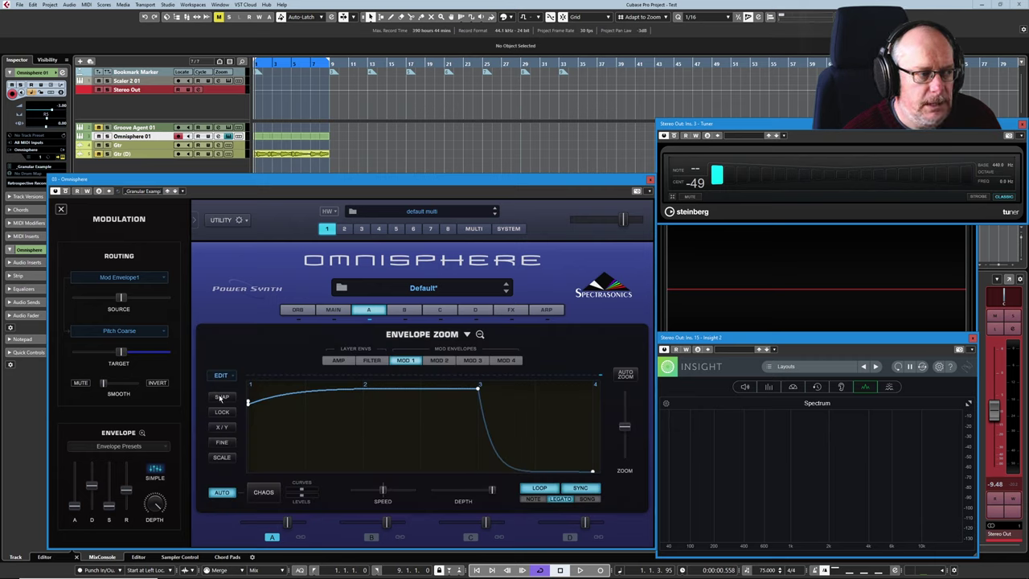
left_click(267, 494)
left_click(222, 493)
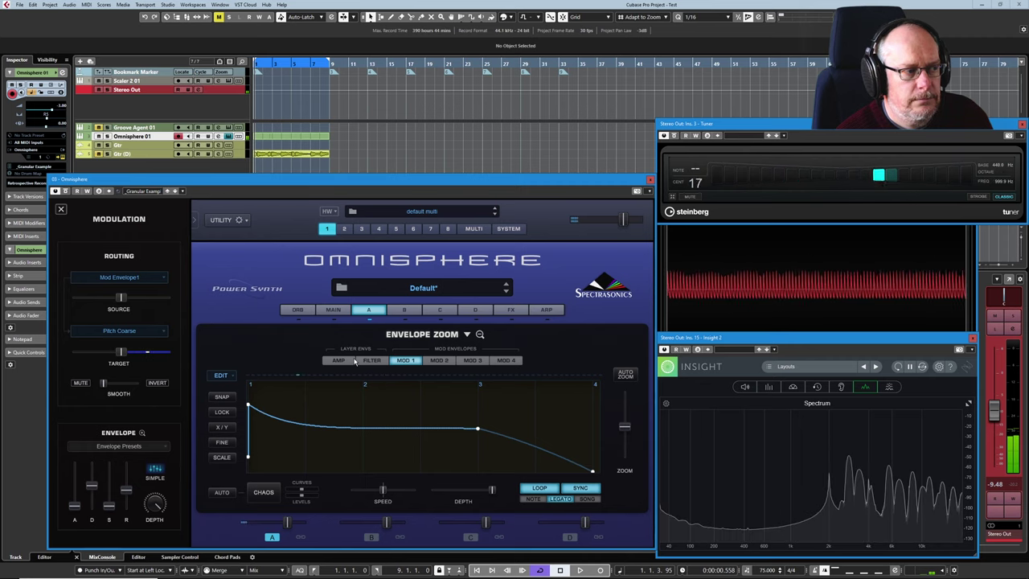
left_click(539, 488)
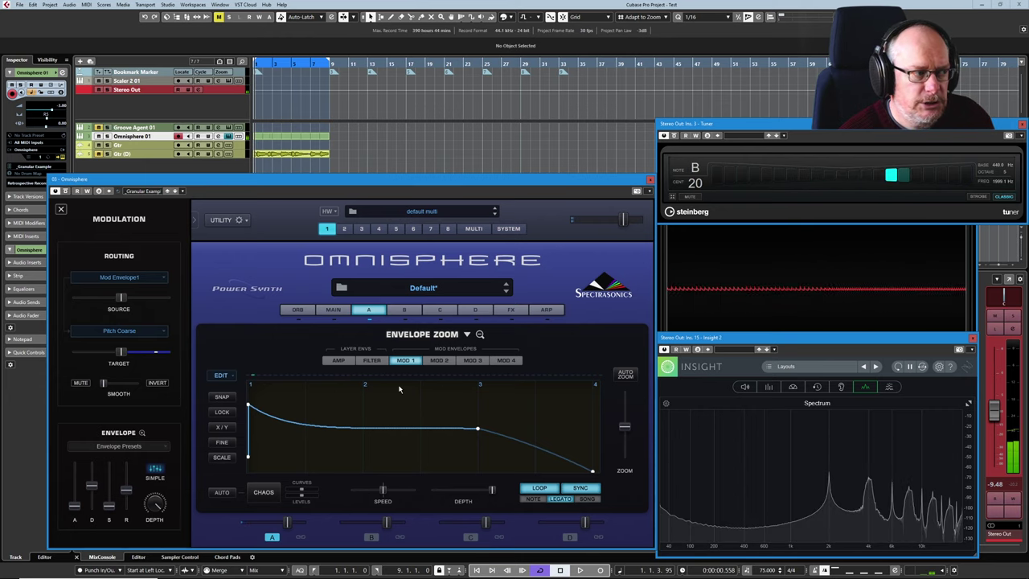
- Reshape Mod Envelope 1 into a gradual S-curve attack with a raised plateau, and greatly lower its DEPTH
left_click_drag(248, 406, 294, 437)
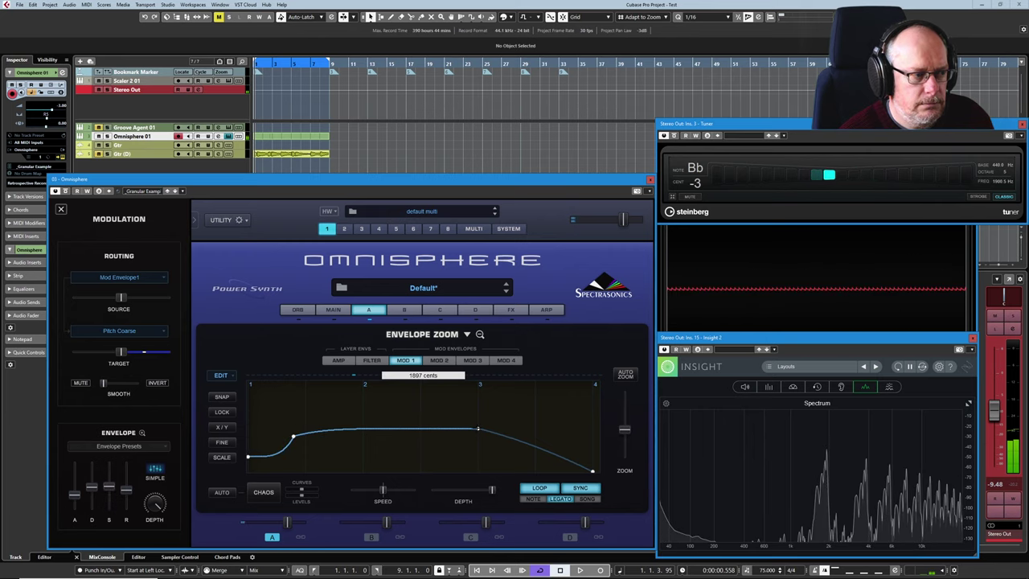
left_click_drag(478, 429, 464, 390)
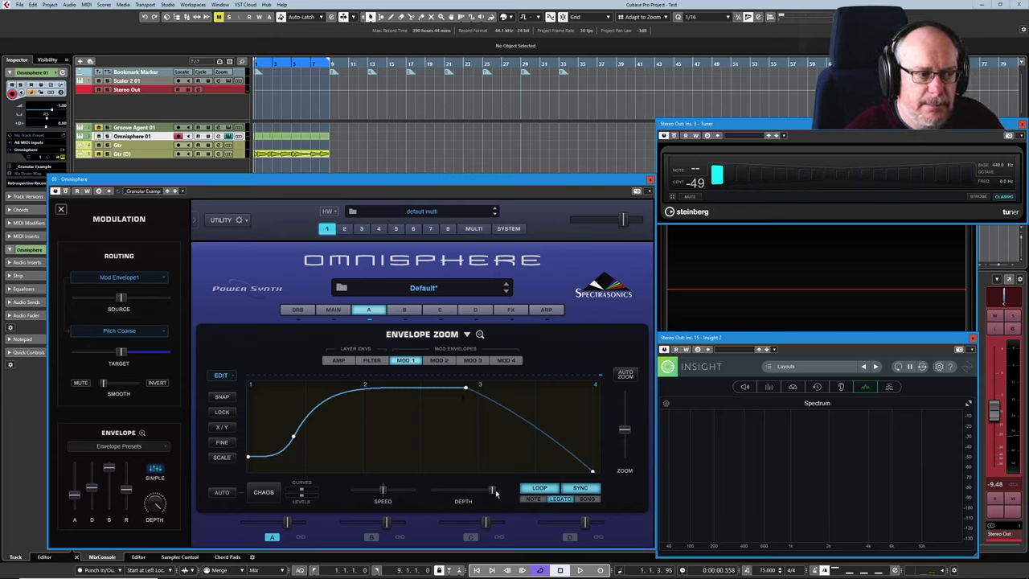
left_click_drag(493, 495, 437, 501)
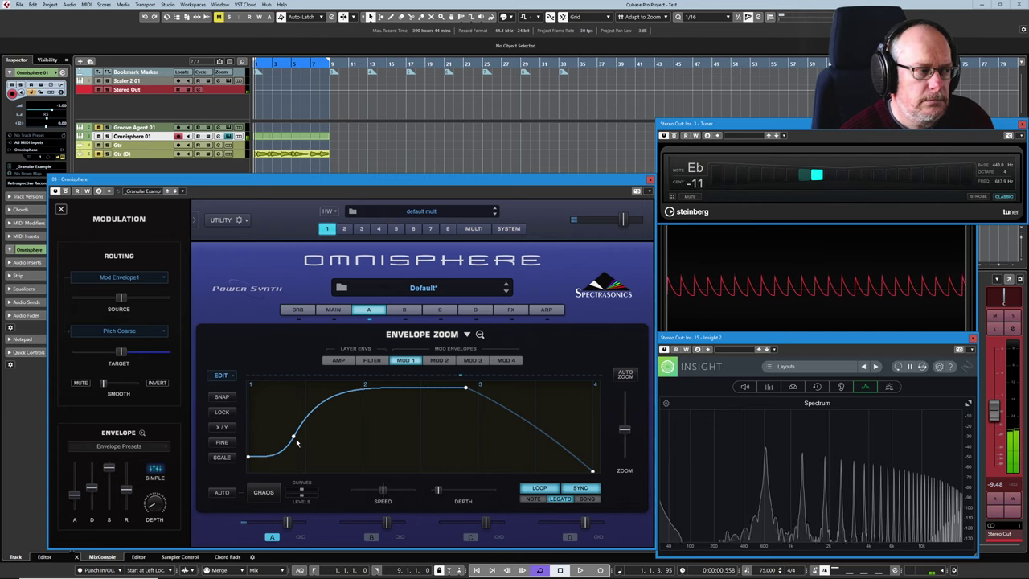
left_click_drag(331, 421, 373, 398)
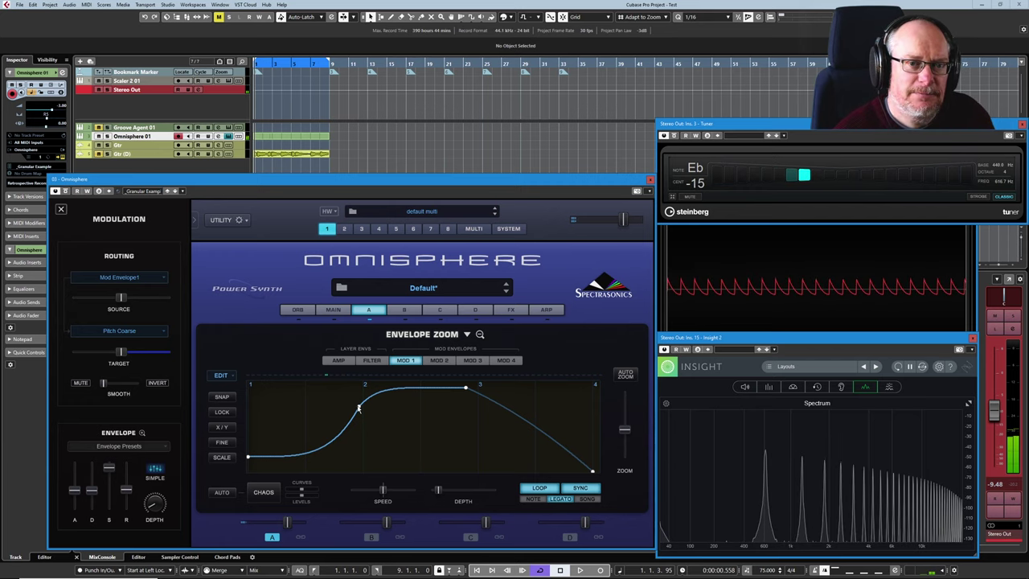
- Switch the zoomed editor to the AMP envelope under Layer Envs
left_click(342, 361)
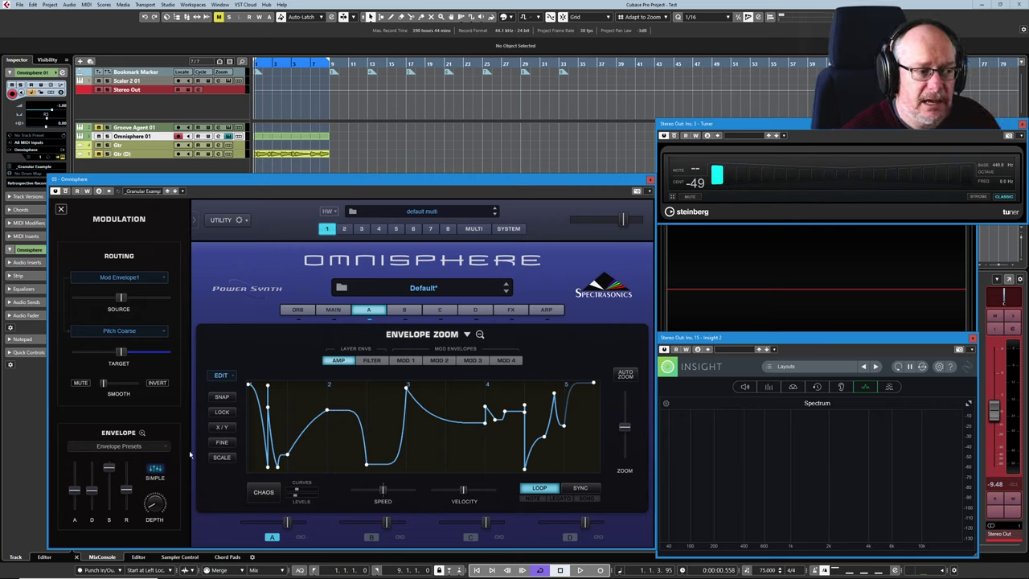
- Convert the amp envelope to a simple ADSR, accepting the Caution warning, and raise its sustain level
left_click(480, 334)
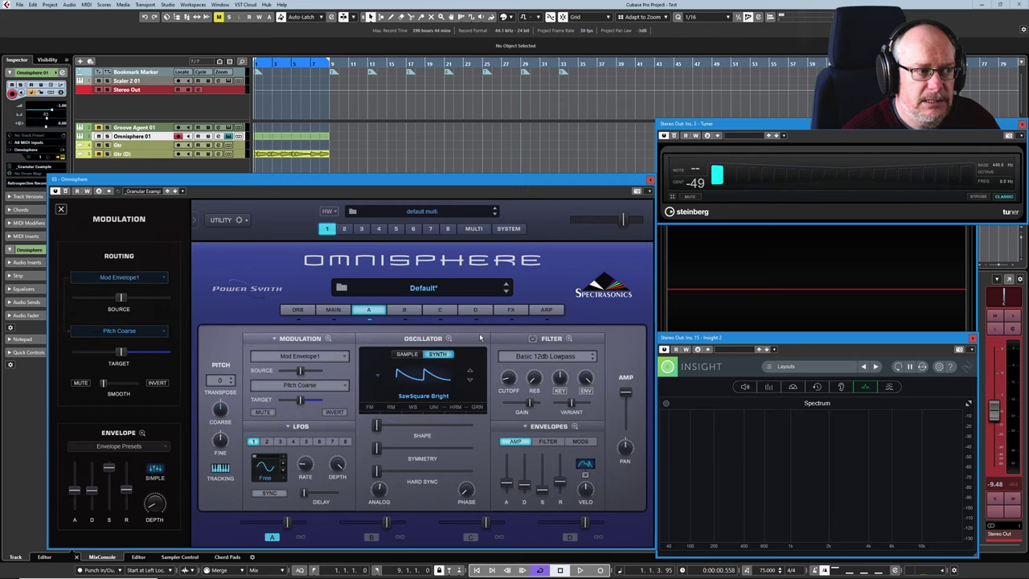
left_click(587, 475)
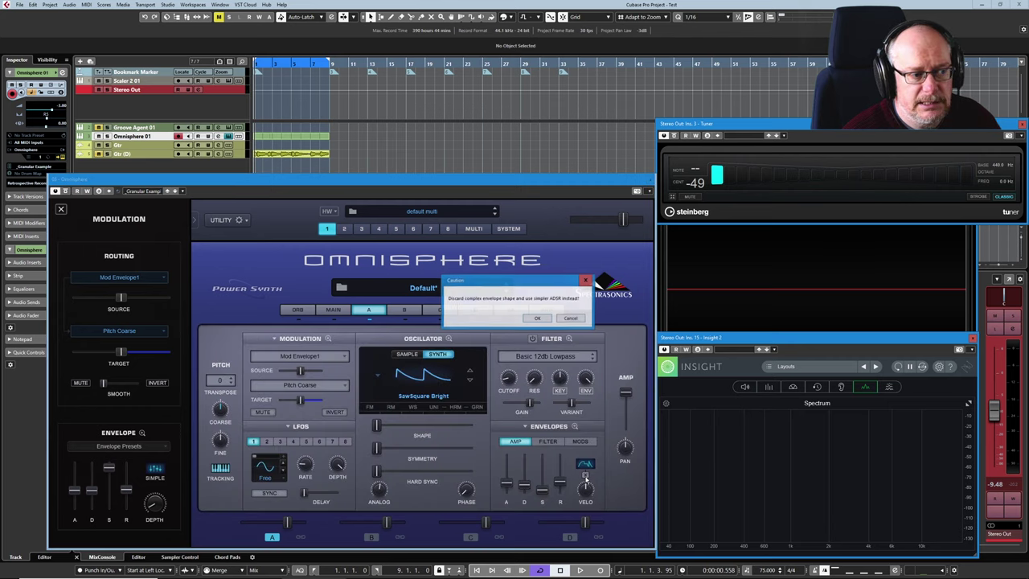
left_click(538, 318)
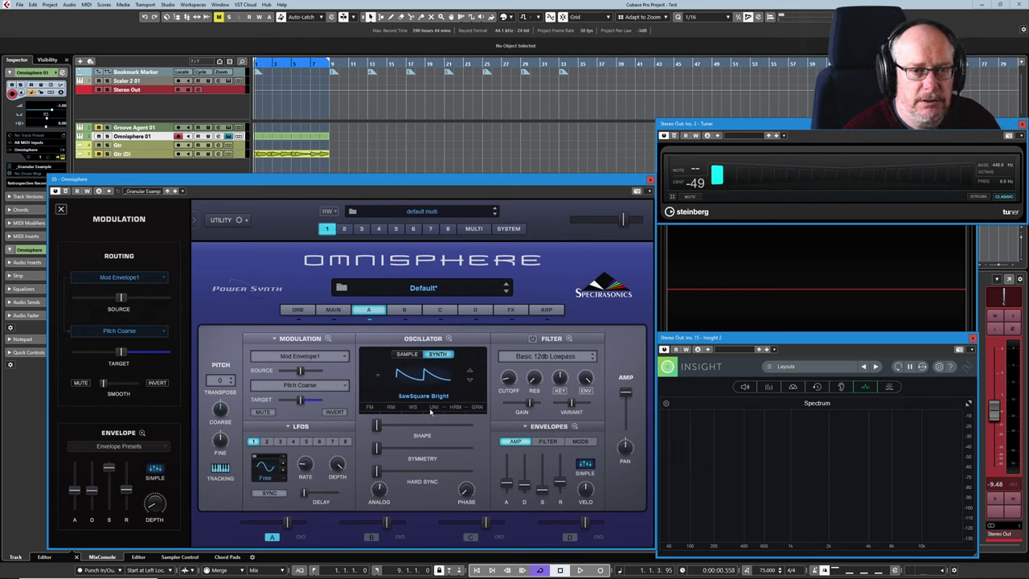
left_click_drag(507, 483, 560, 489)
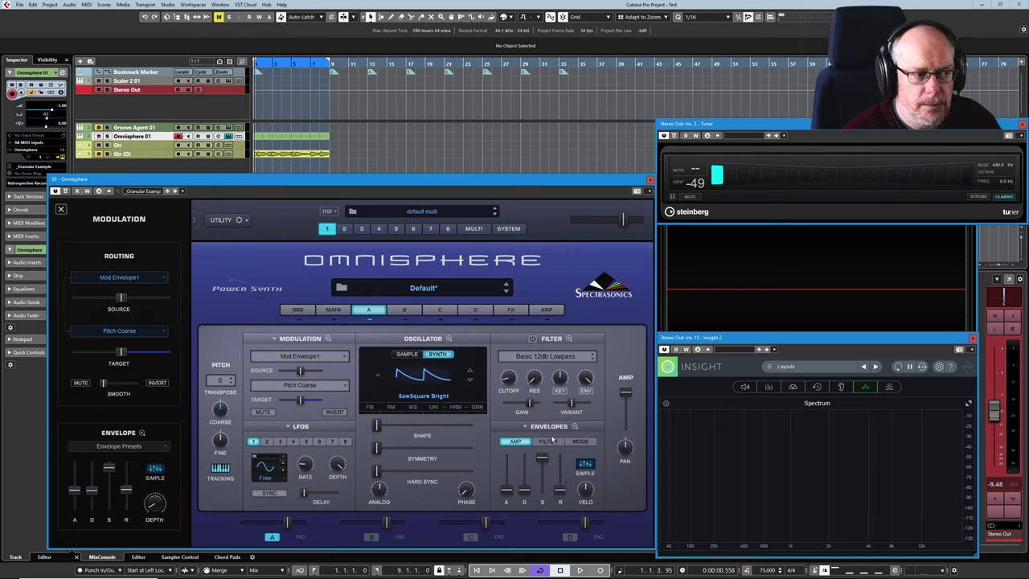
left_click(581, 443)
- Reopen Mod Envelope 1 in Envelope Zoom and turn AUTO chaos on
left_click(574, 427)
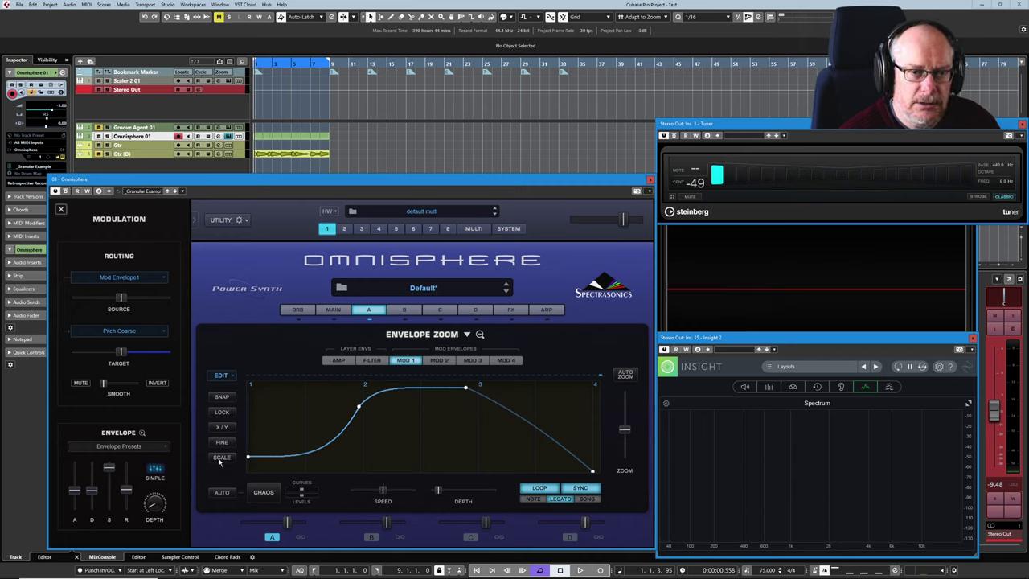
left_click(218, 494)
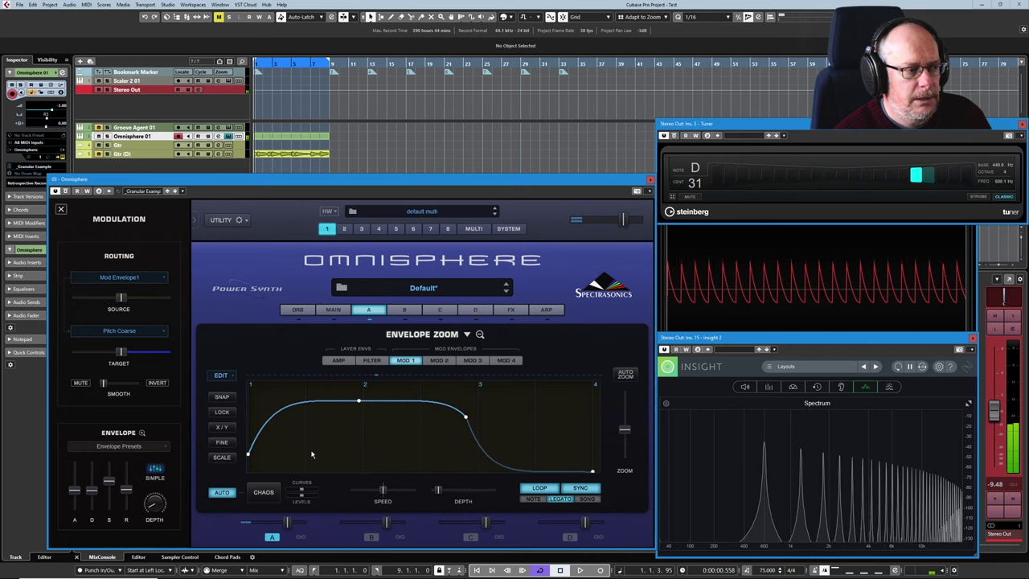
- Ease the slope between points 3 and 4, then randomise the MOD 1 envelope twice with CHAOS
mouse_move(464, 416)
left_mouse_down()
mouse_move(523, 399)
mouse_move(458, 415)
left_mouse_up()
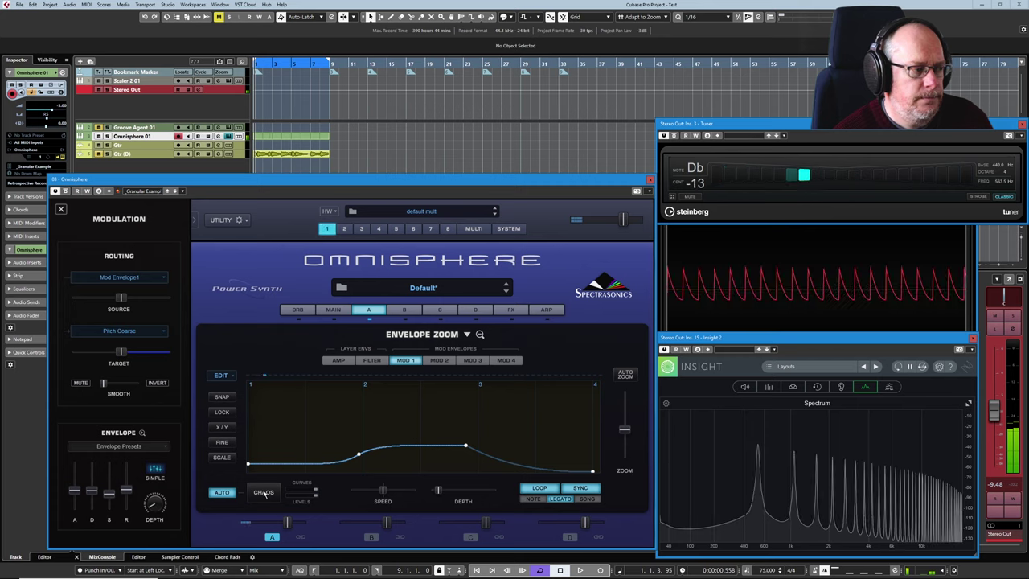
left_click(264, 493)
left_click(265, 493)
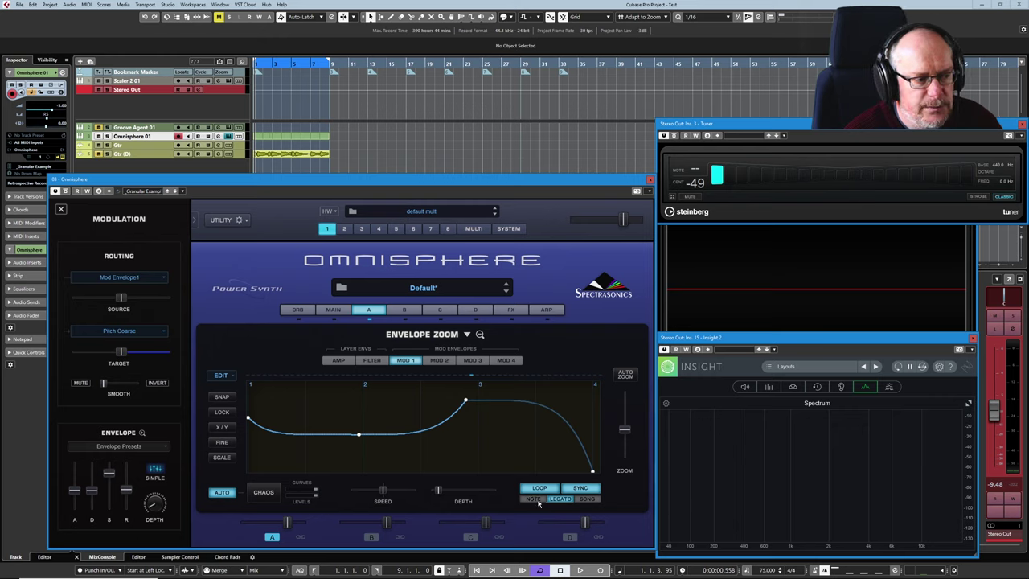
- Play a series of notes so AUTO chaos gives the MOD 1 envelope a new random shape each time
left_click(561, 500)
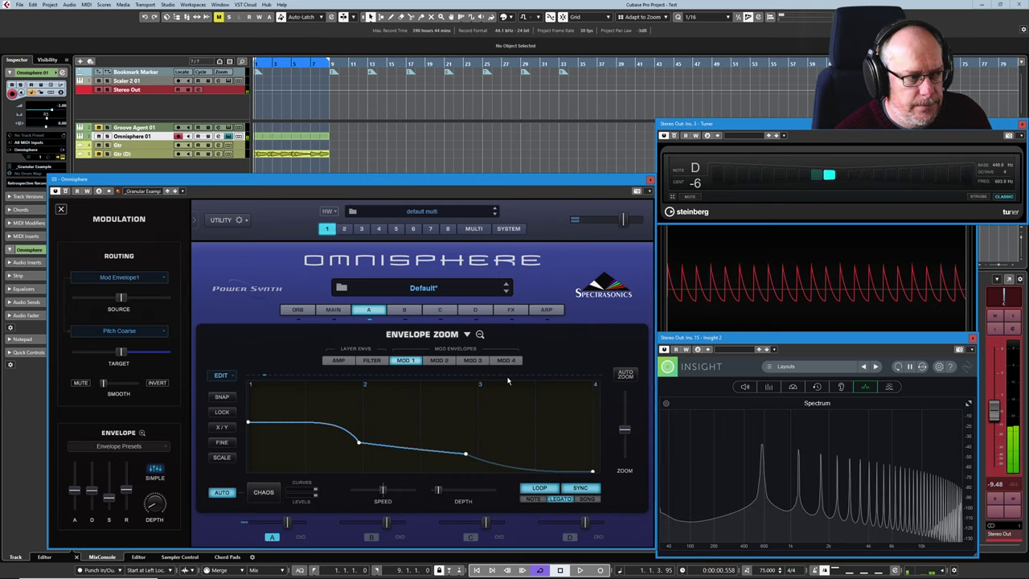
key("ctrl+z")
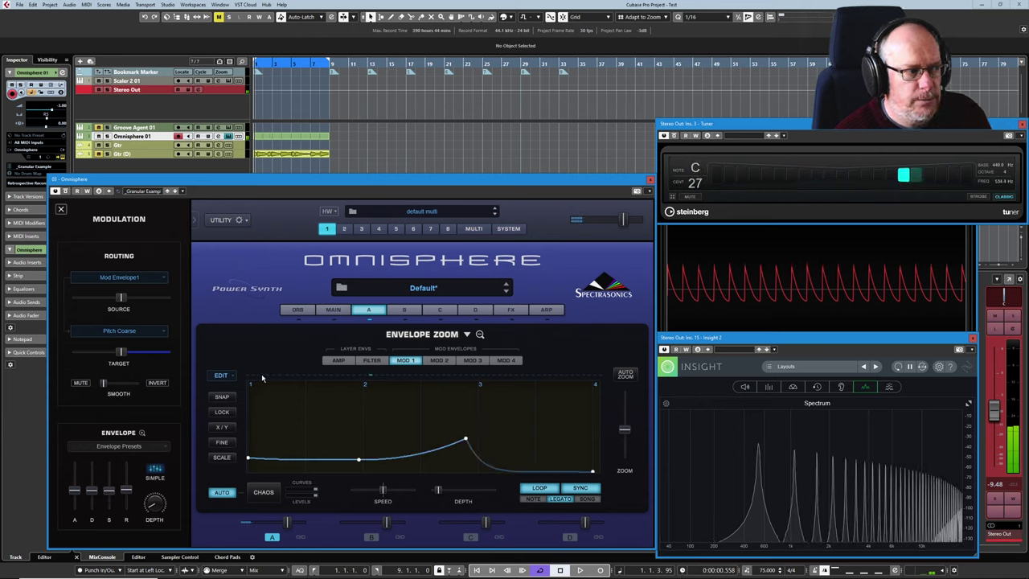
key("ctrl+z")
key("ctrl+z")
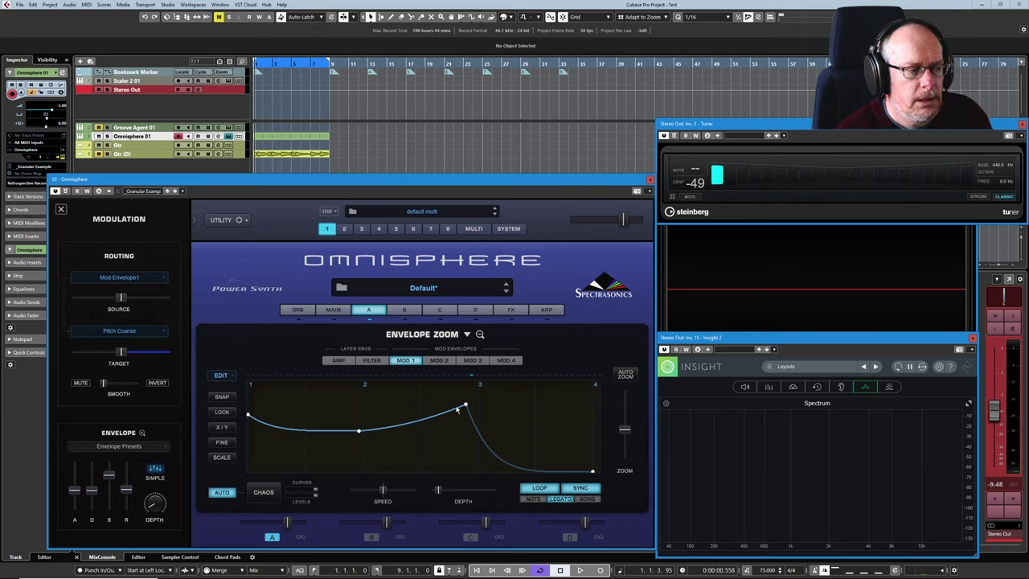
key("ctrl+z")
key("ctrl+z")
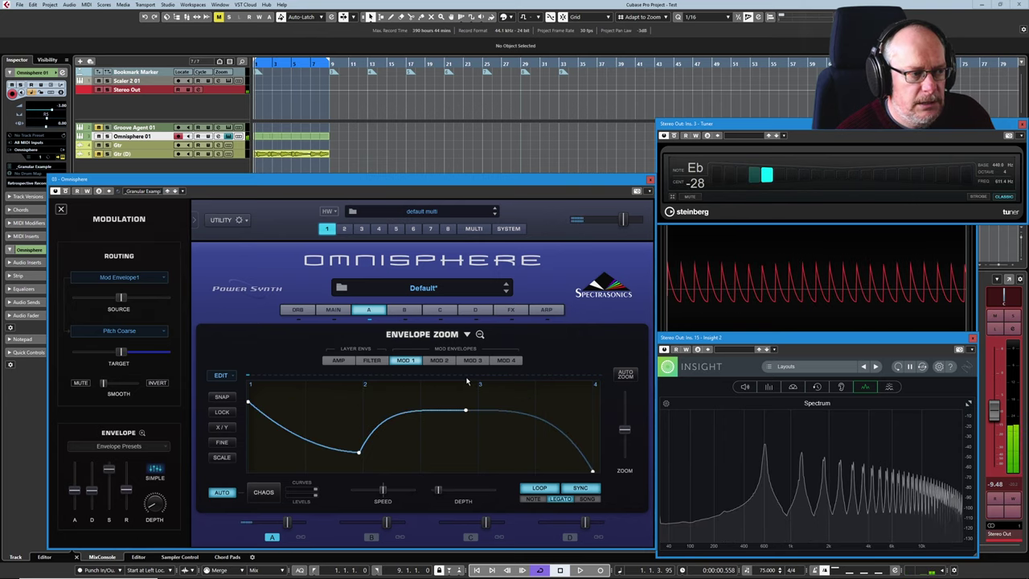
key("ctrl+z")
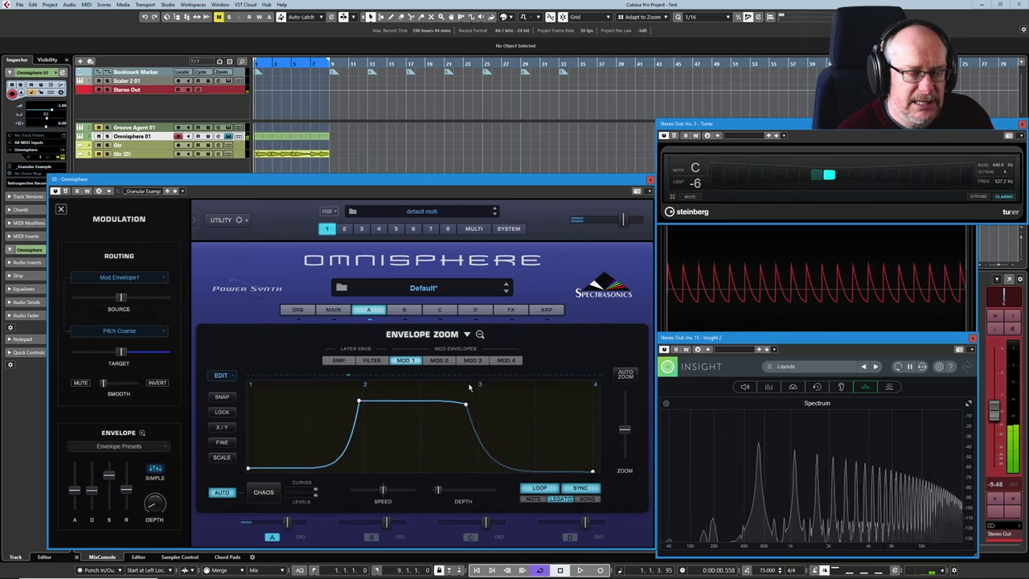
key("ctrl+z")
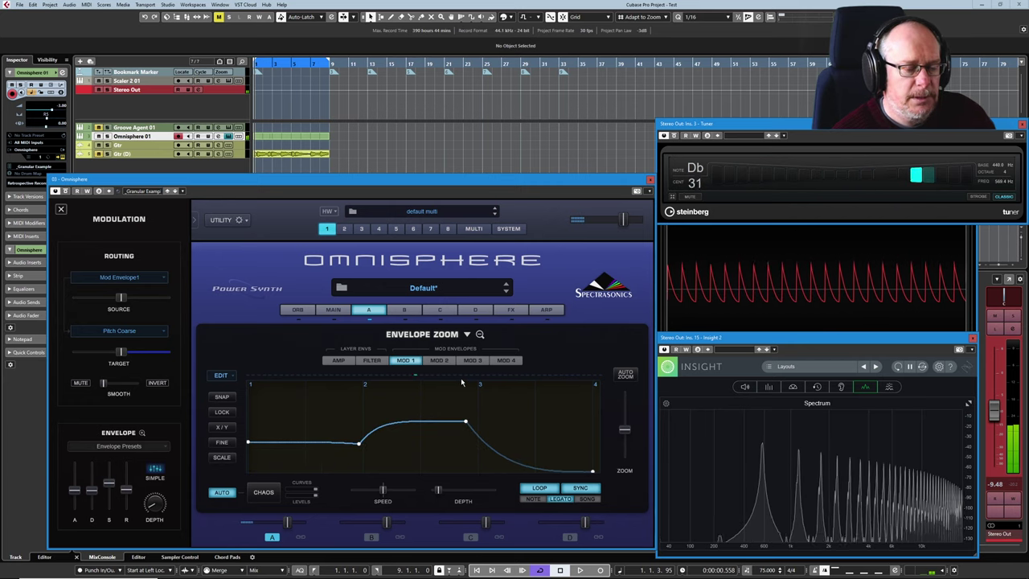
key("ctrl+z")
key("ctrl+z")
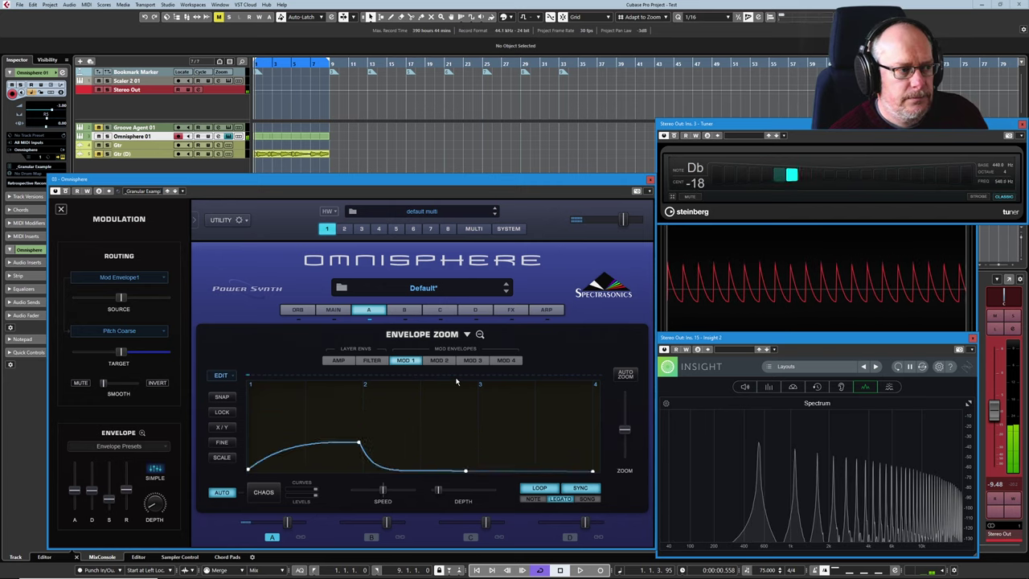
key("ctrl+z")
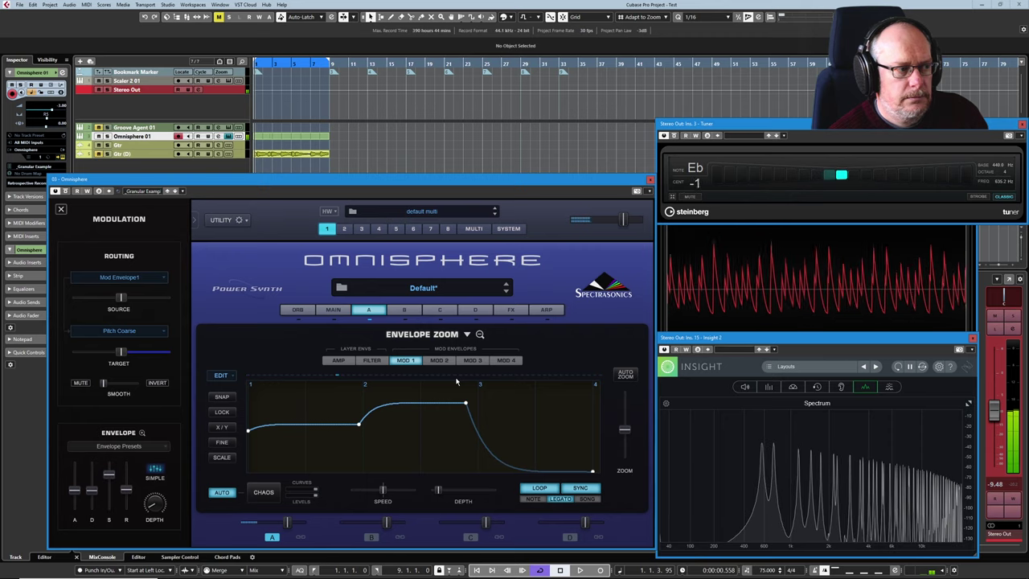
key("ctrl+z")
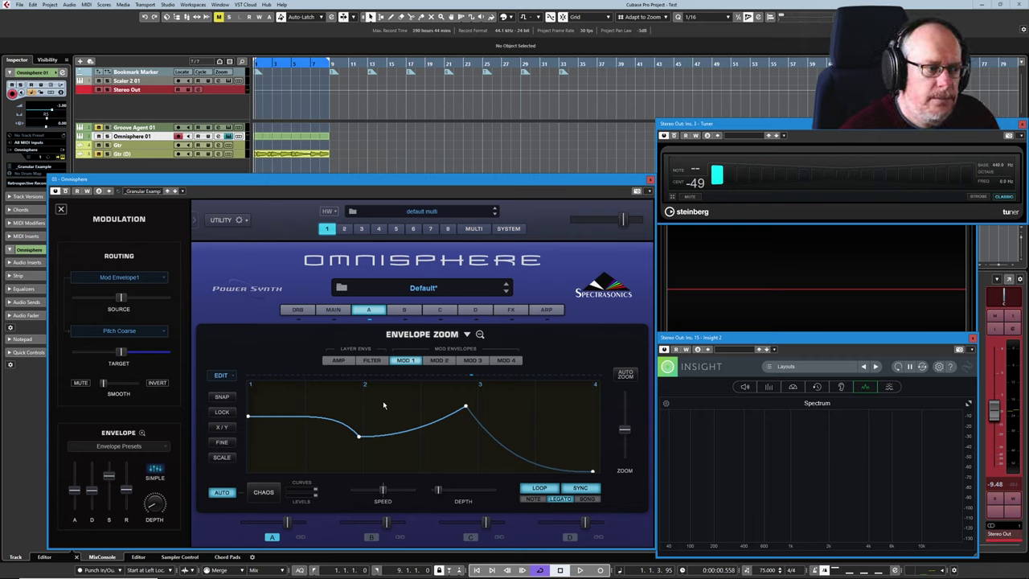
- Set the MOD 1 envelope to retrigger on every NOTE and start Cubase playback
left_click(535, 499)
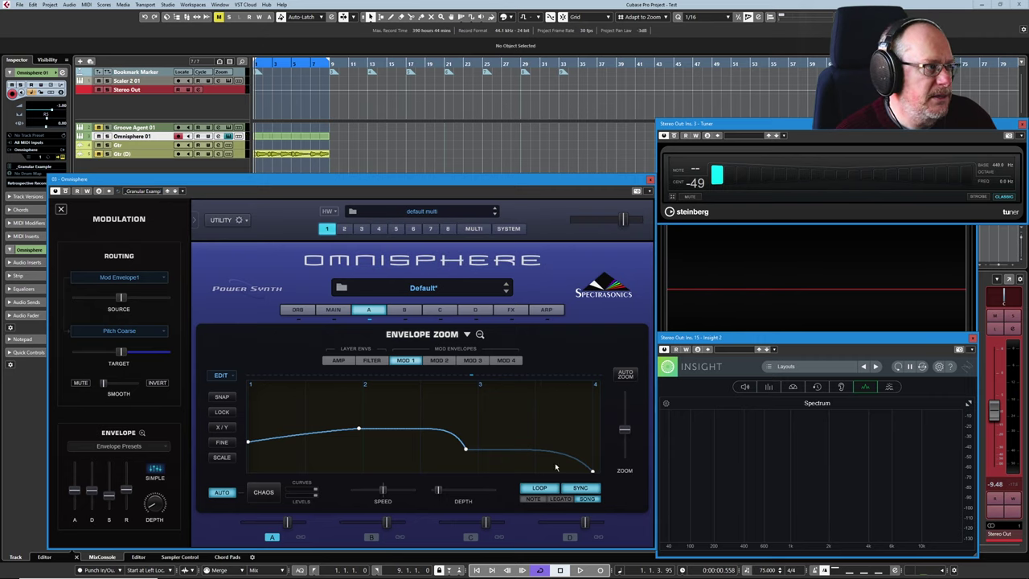
left_click(579, 570)
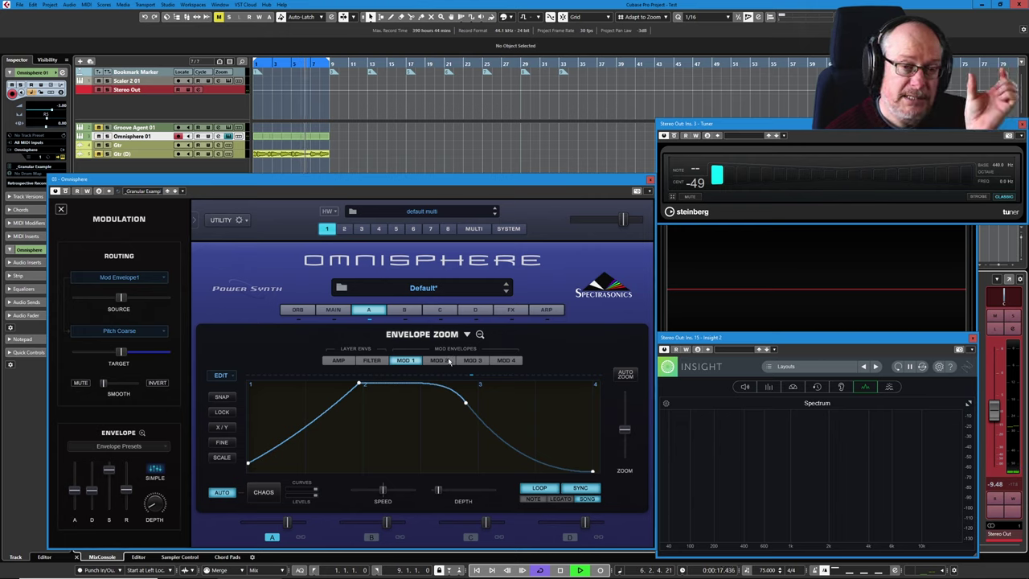
- Stop playback and step through the MOD 2, MOD 3 and MOD 4 envelopes, ending on Mod Envelope 4
left_click(560, 570)
left_click(439, 361)
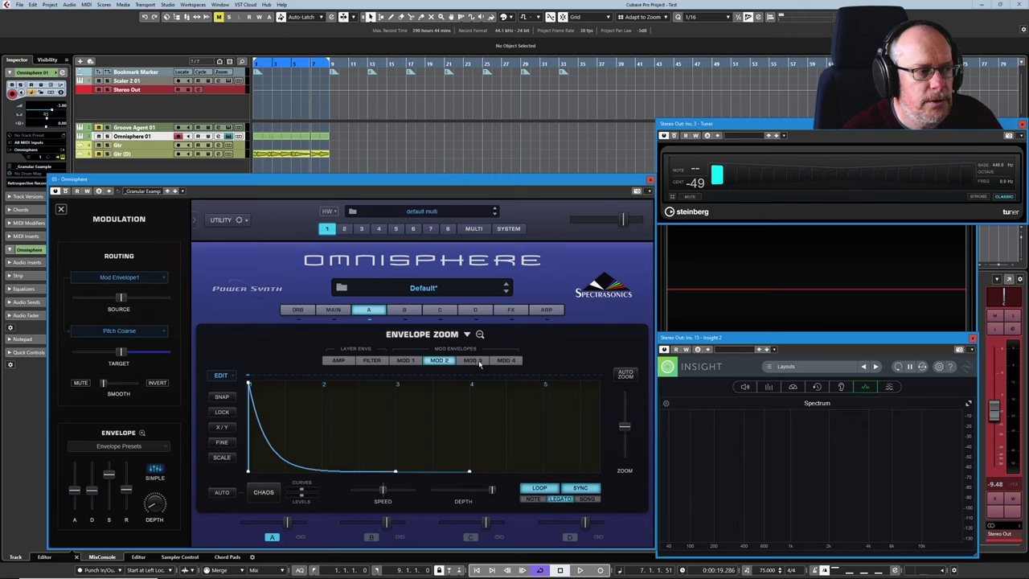
left_click(481, 362)
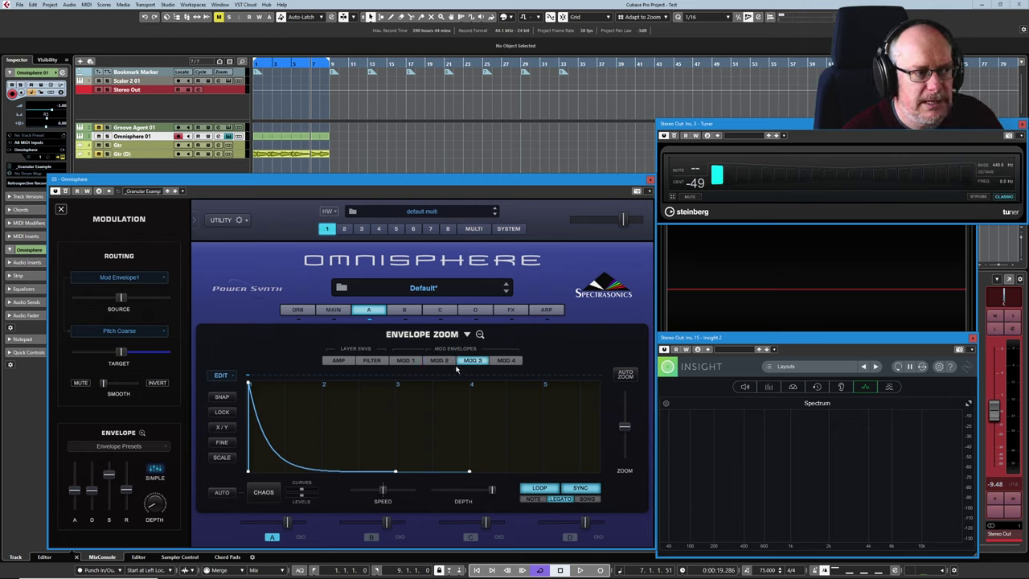
left_click(508, 361)
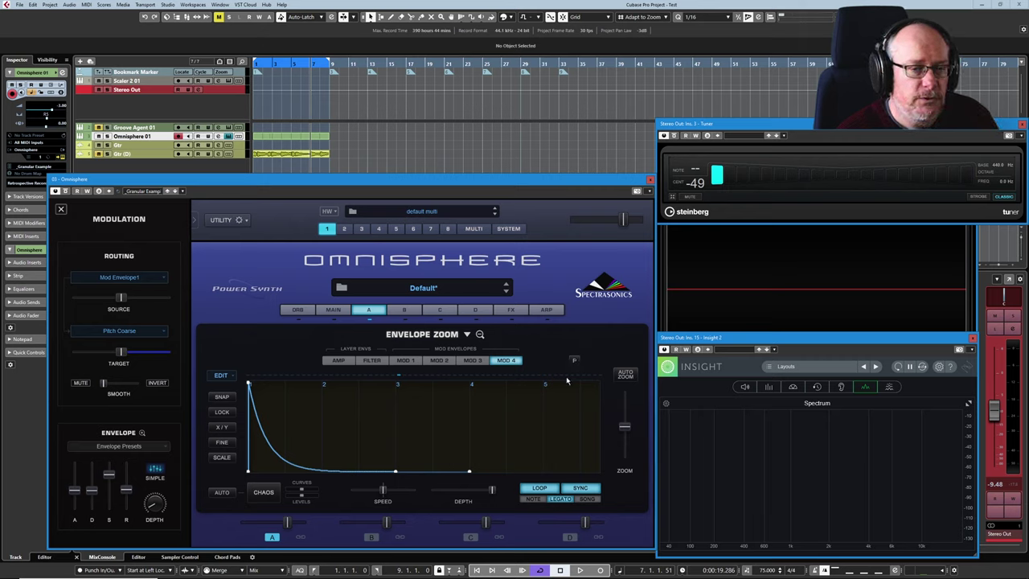
- Make Mod Envelope 4 rise slowly to point 3 and select it as the Pitch Coarse modulation source
left_click_drag(249, 383, 395, 383)
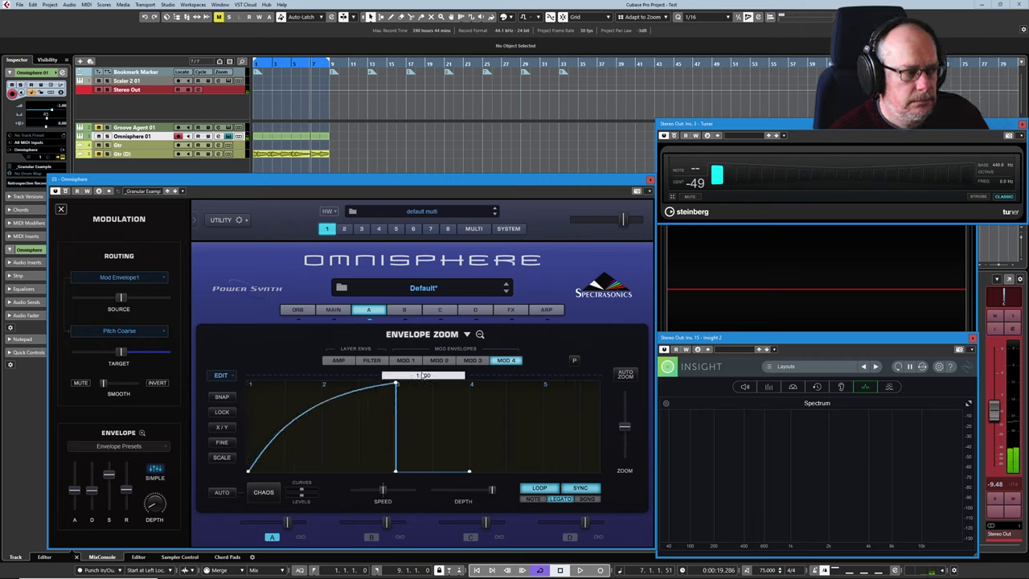
left_click(121, 278)
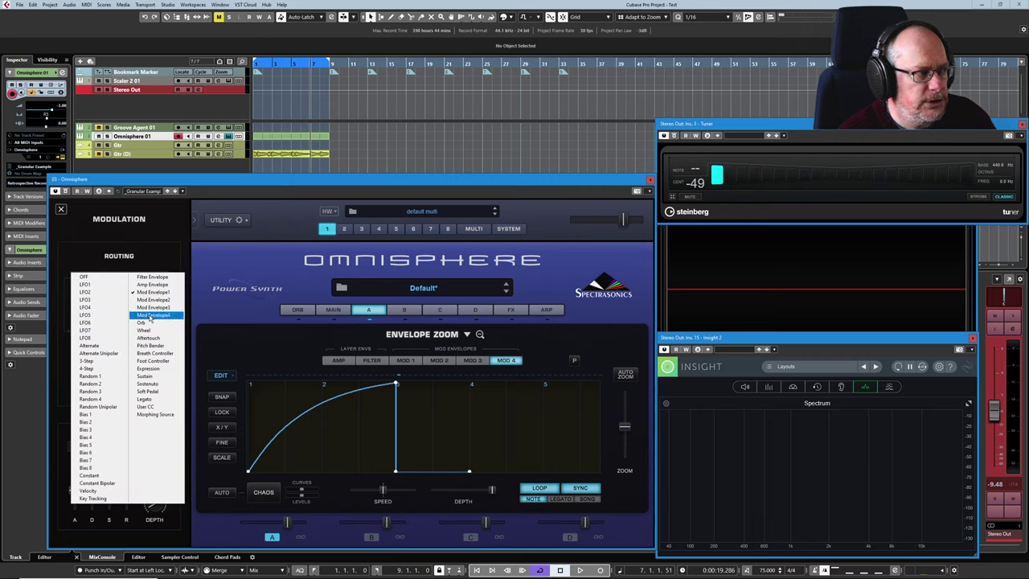
left_click(150, 315)
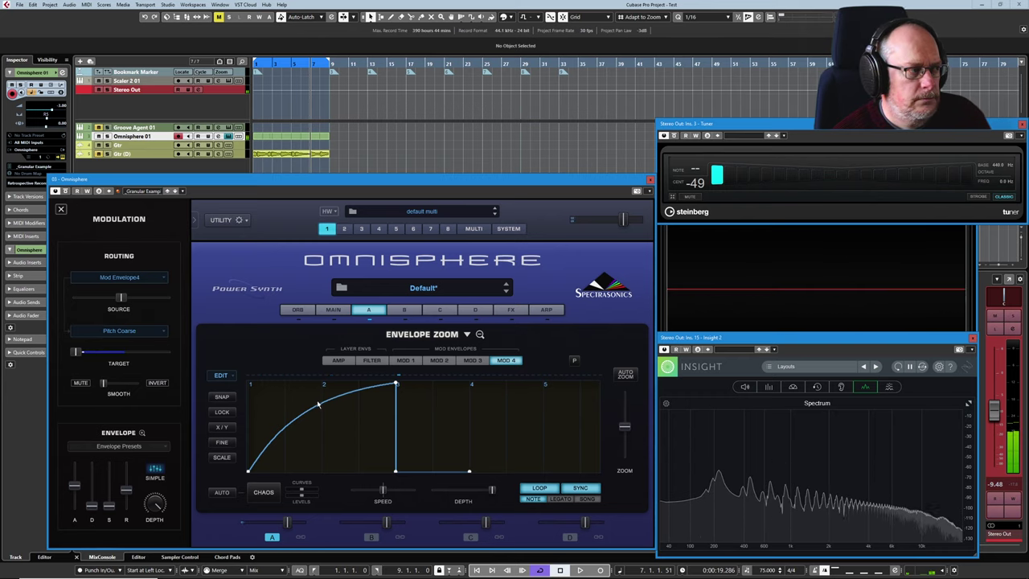
- Stretch Mod Envelope 4 to Half time from the EDIT menu
left_click(230, 378)
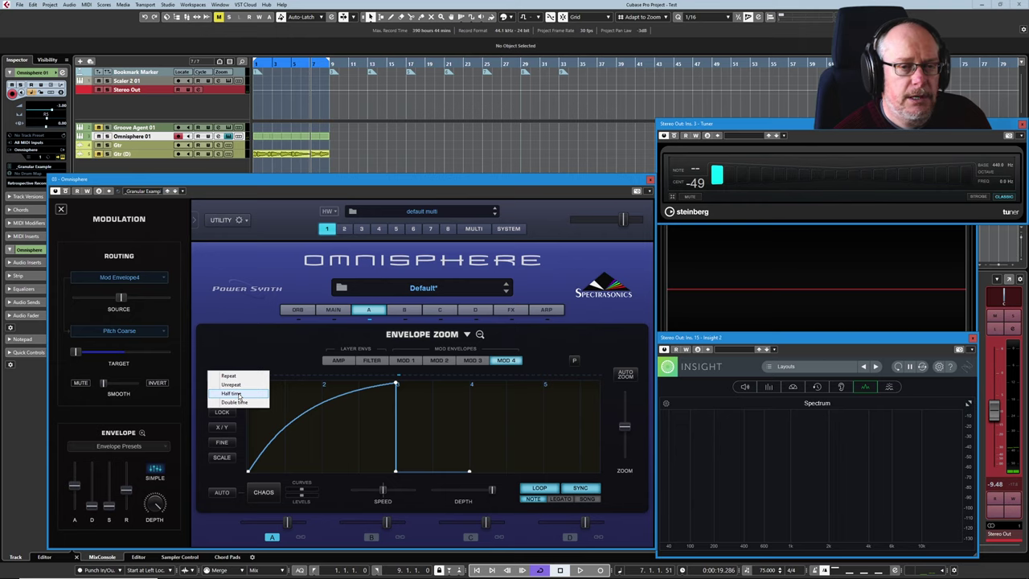
left_click(233, 394)
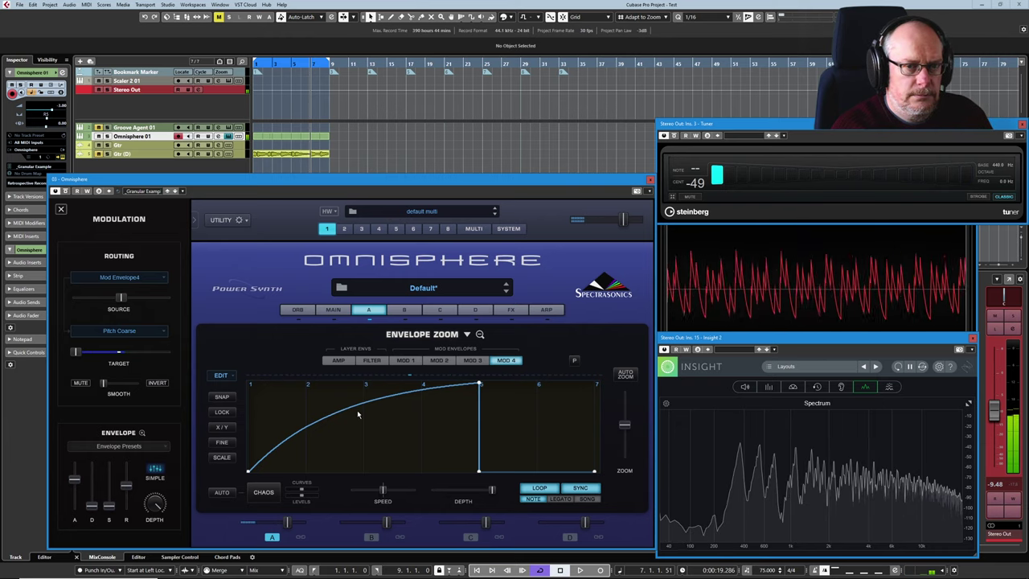
- Switch Mod Envelope 4 to polyphonic mode with its P button so each note triggers its own envelope
left_click(574, 362)
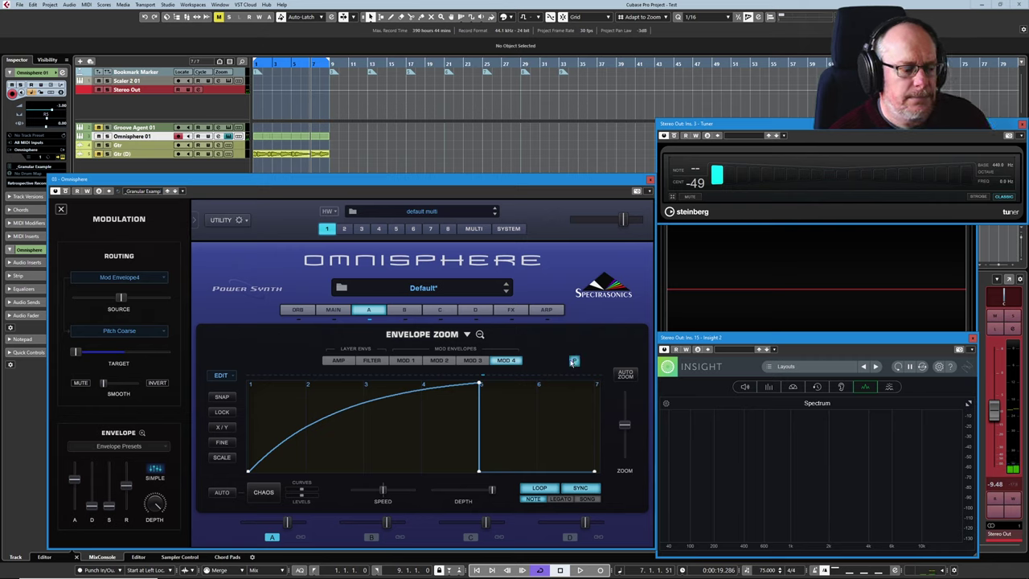